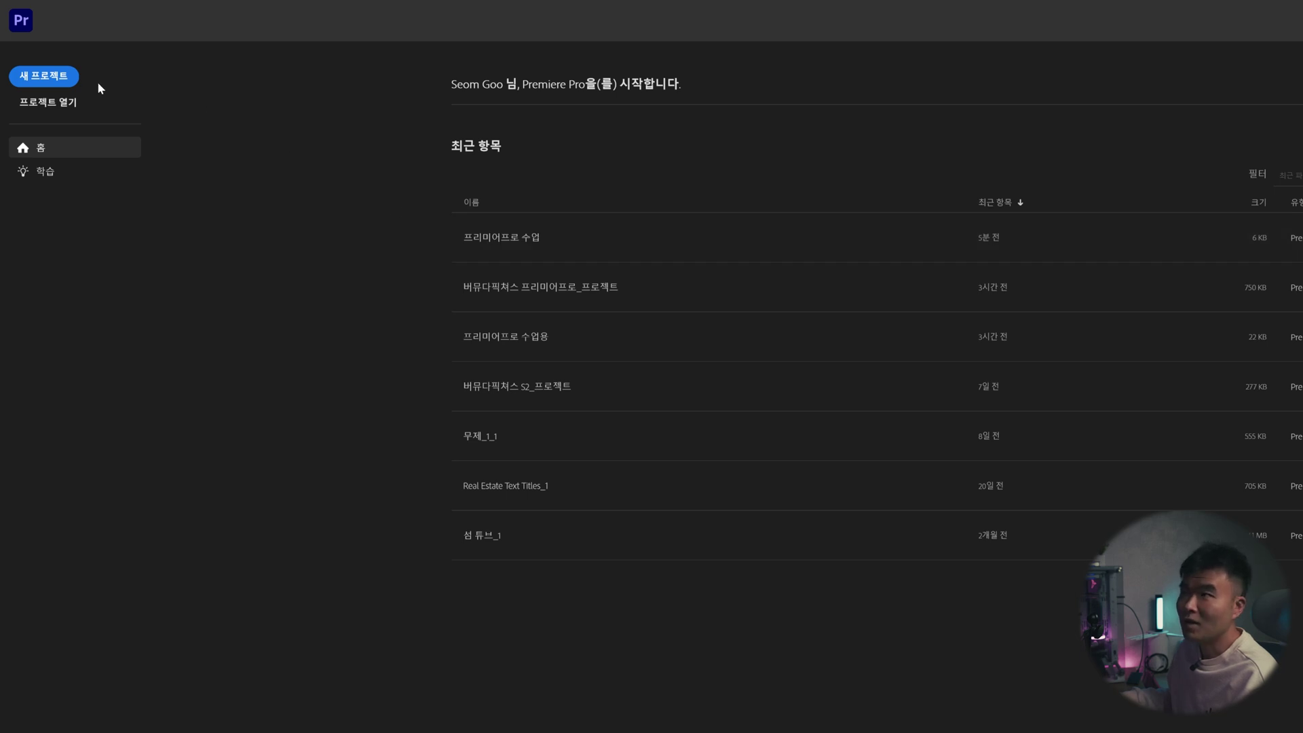
# - Start a new project and name it "프리미어 수업"
pyautogui.click(70, 78)
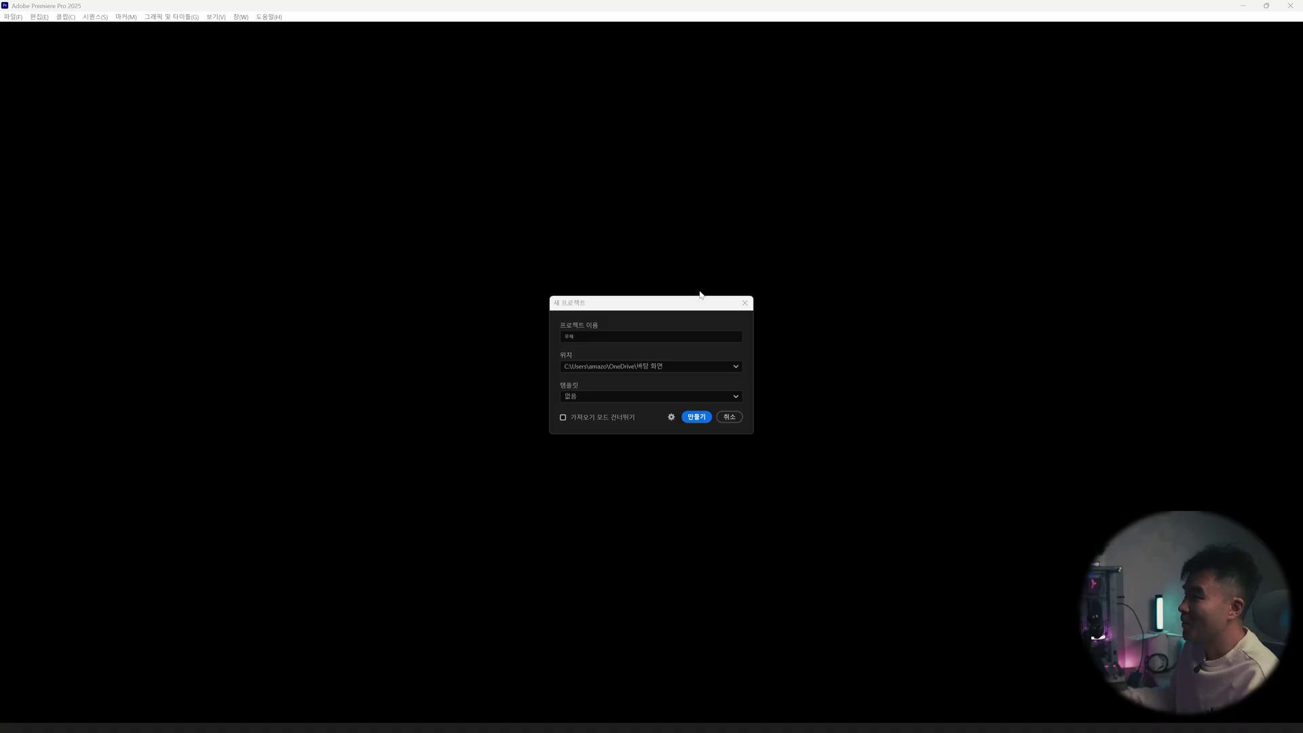
pyautogui.doubleClick(601, 336)
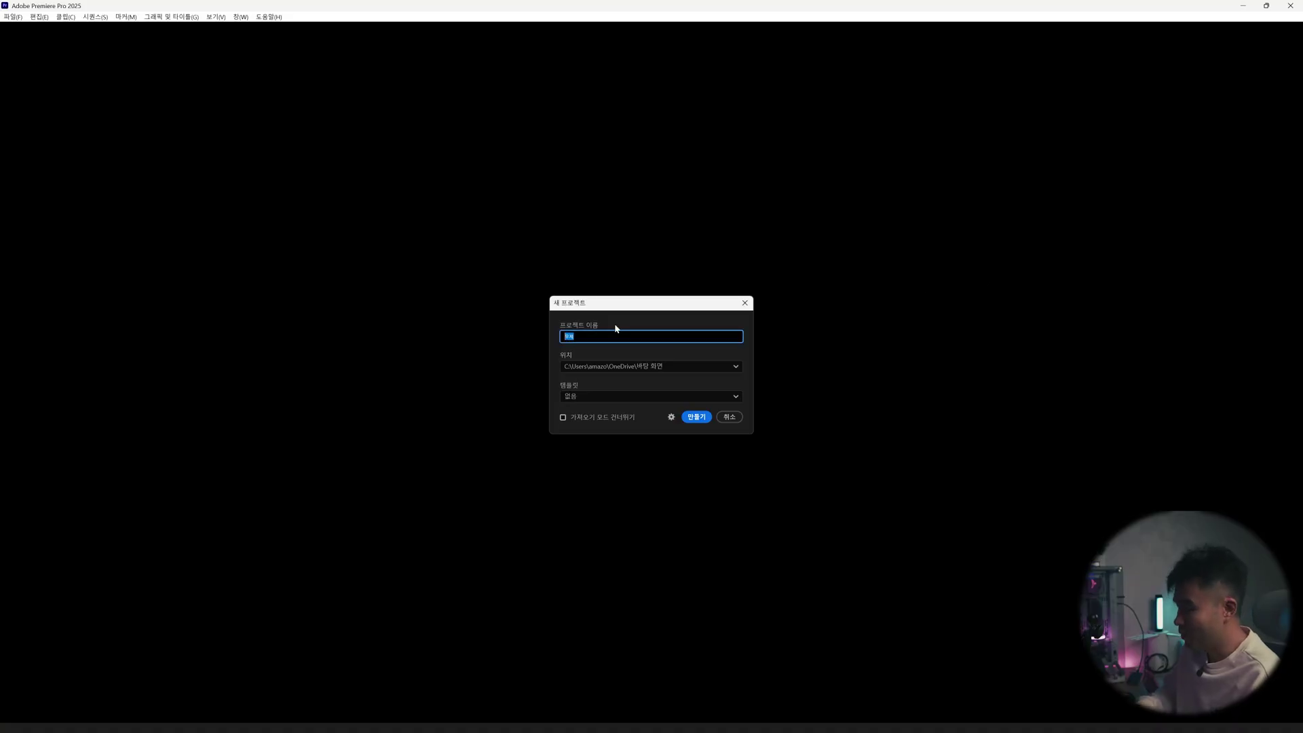
pyautogui.write('프리미어')
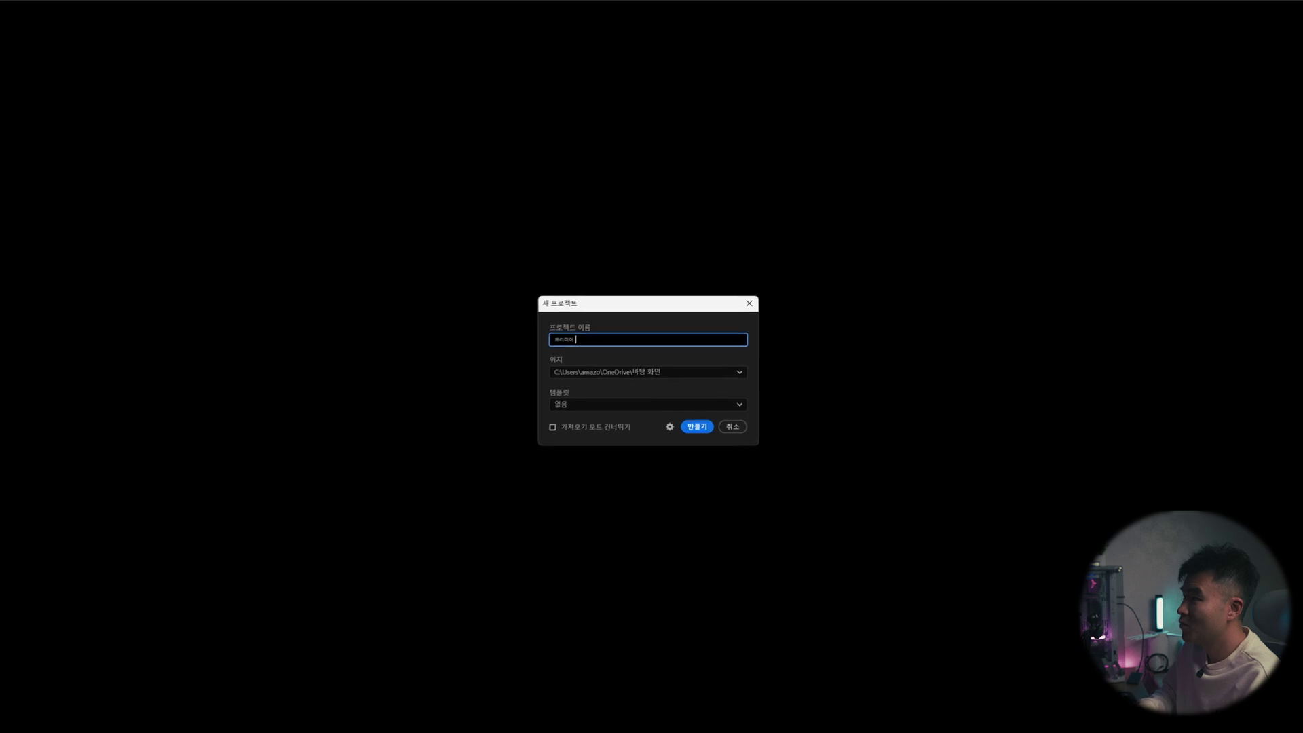
pyautogui.write(' 수업')
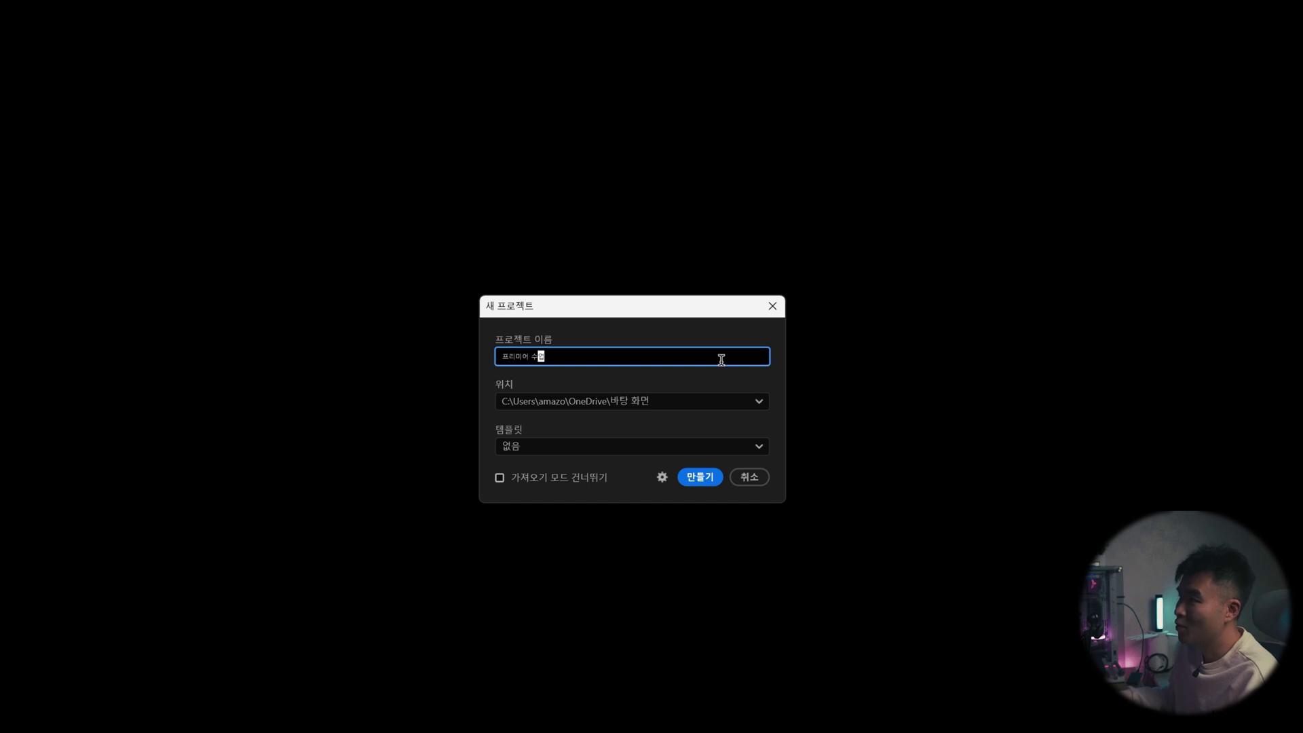
# - Choose the desktop folder (바탕 화면) as the project's save location and create the project
pyautogui.click(622, 397)
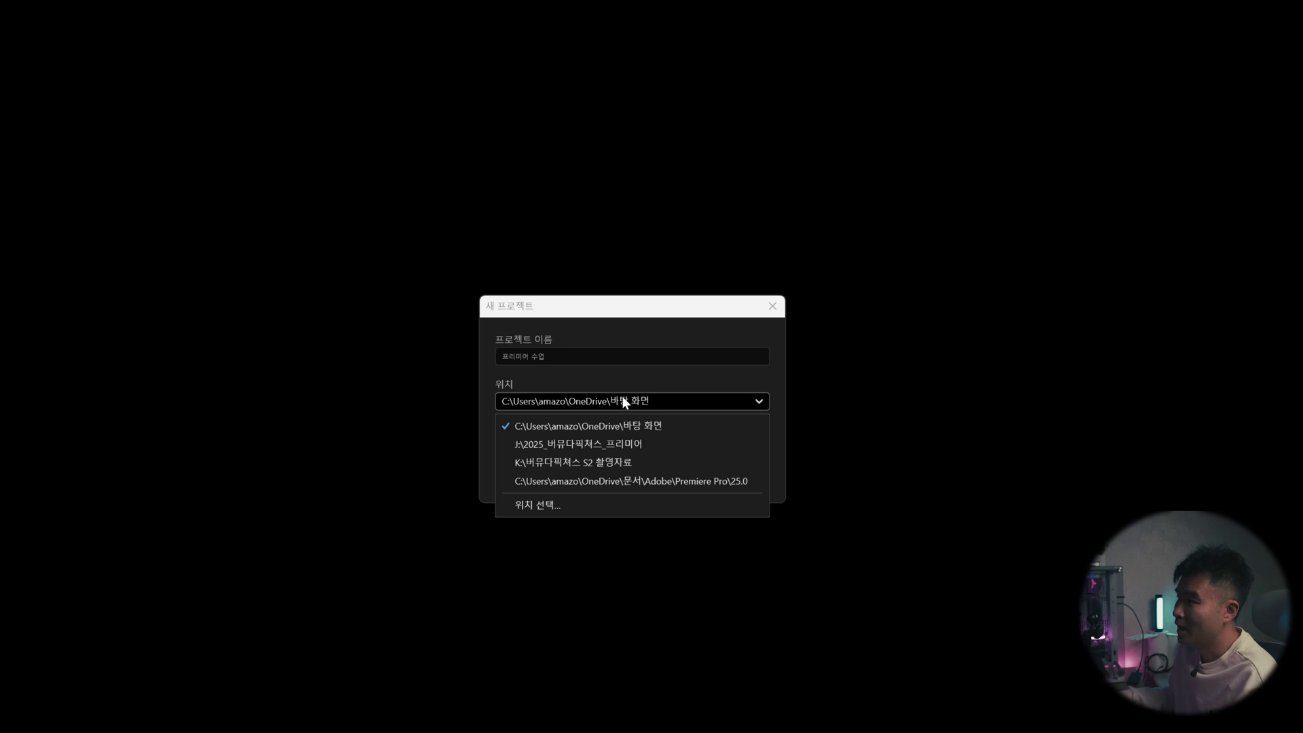
pyautogui.click(609, 426)
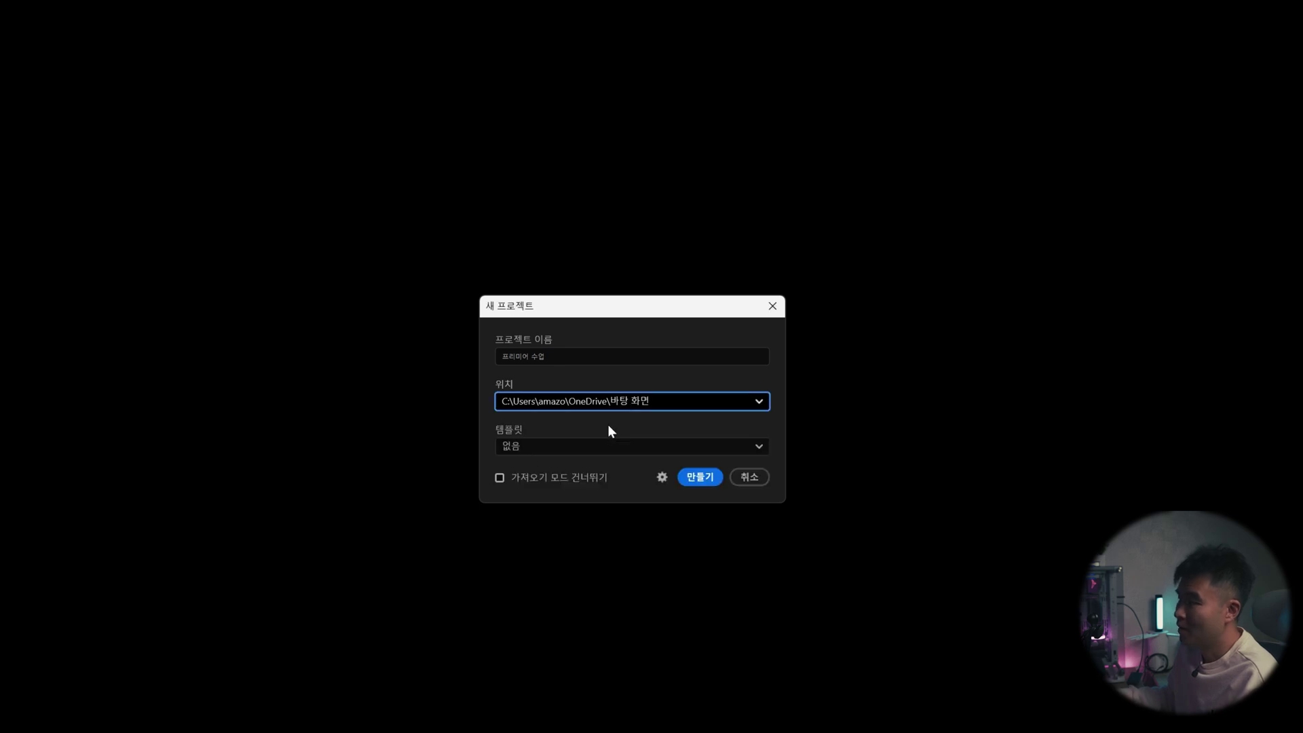
pyautogui.click(639, 406)
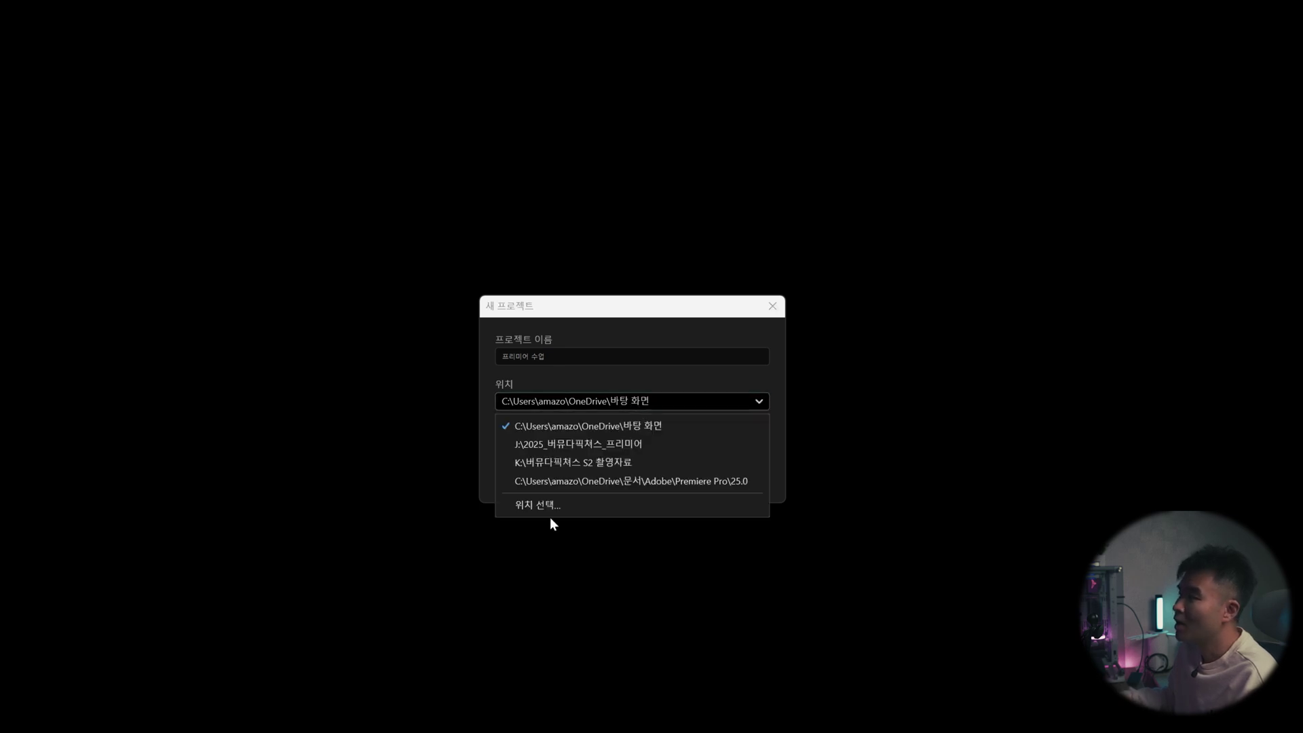
pyautogui.click(539, 402)
pyautogui.click(539, 402)
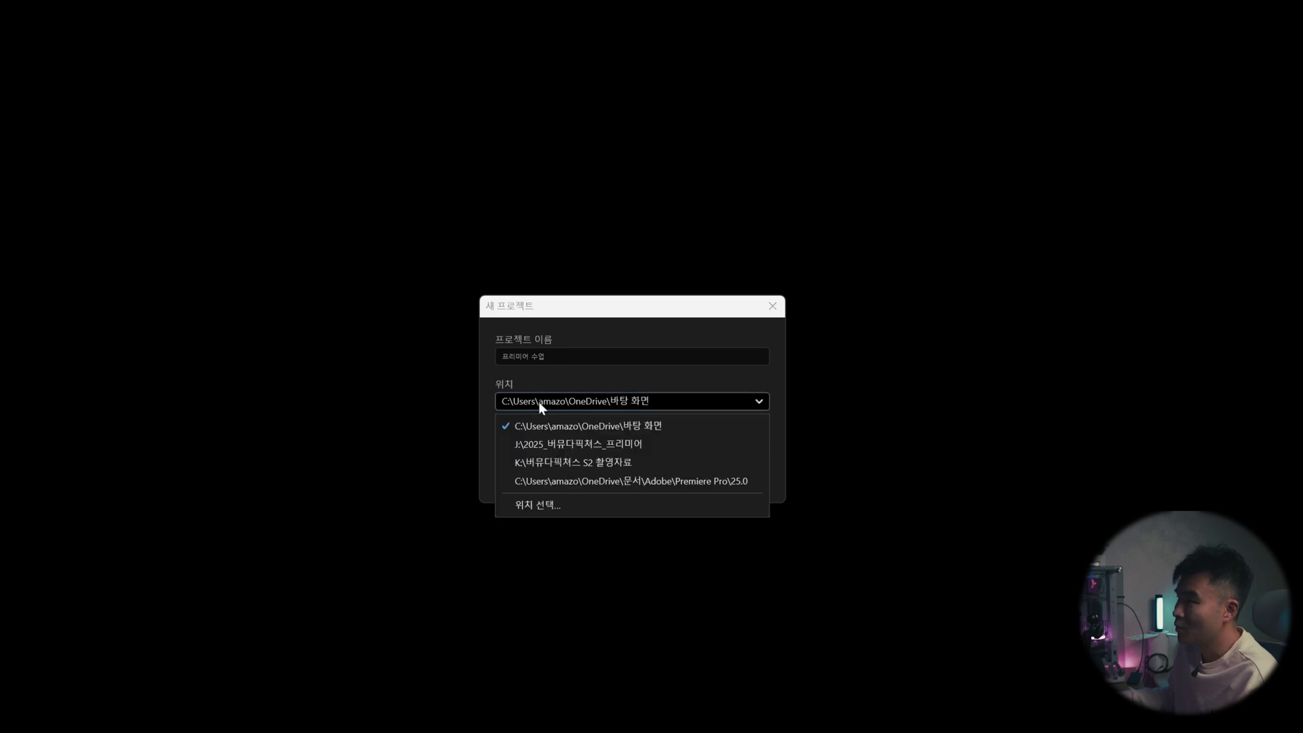
pyautogui.click(545, 506)
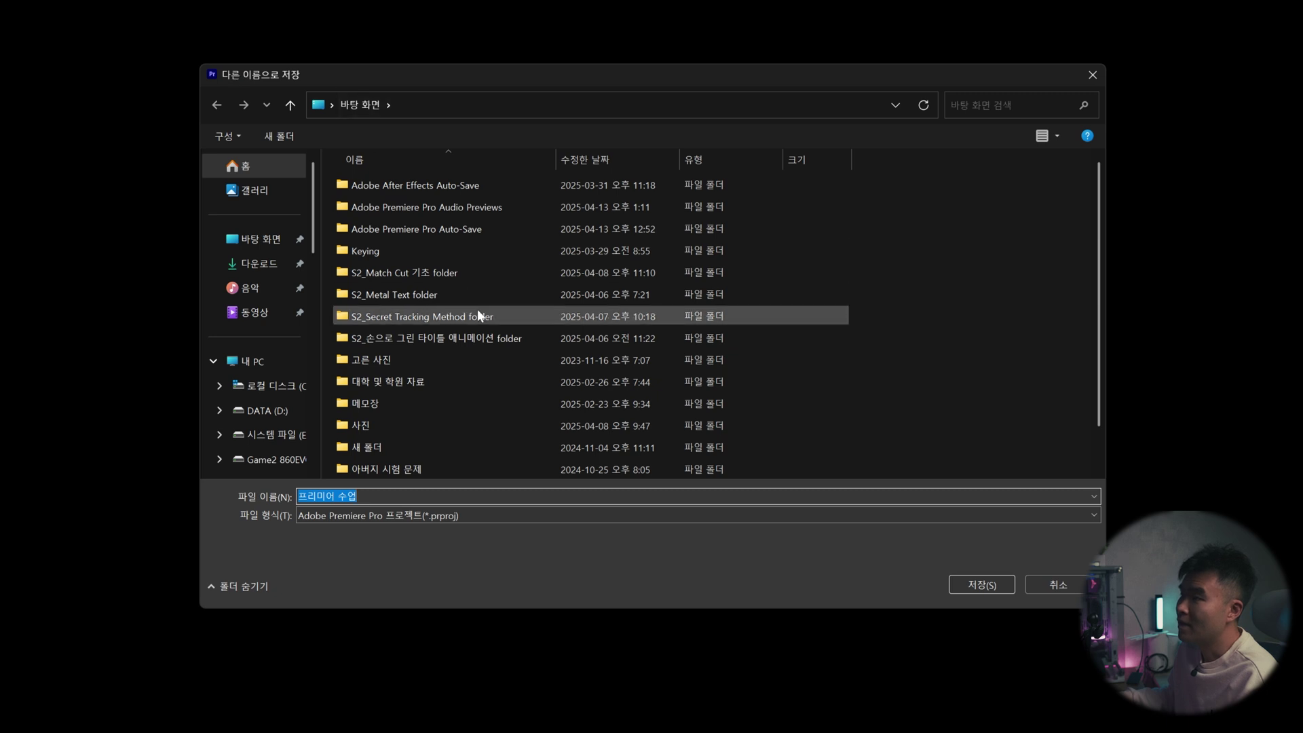
pyautogui.scroll(-5, 311, 215)
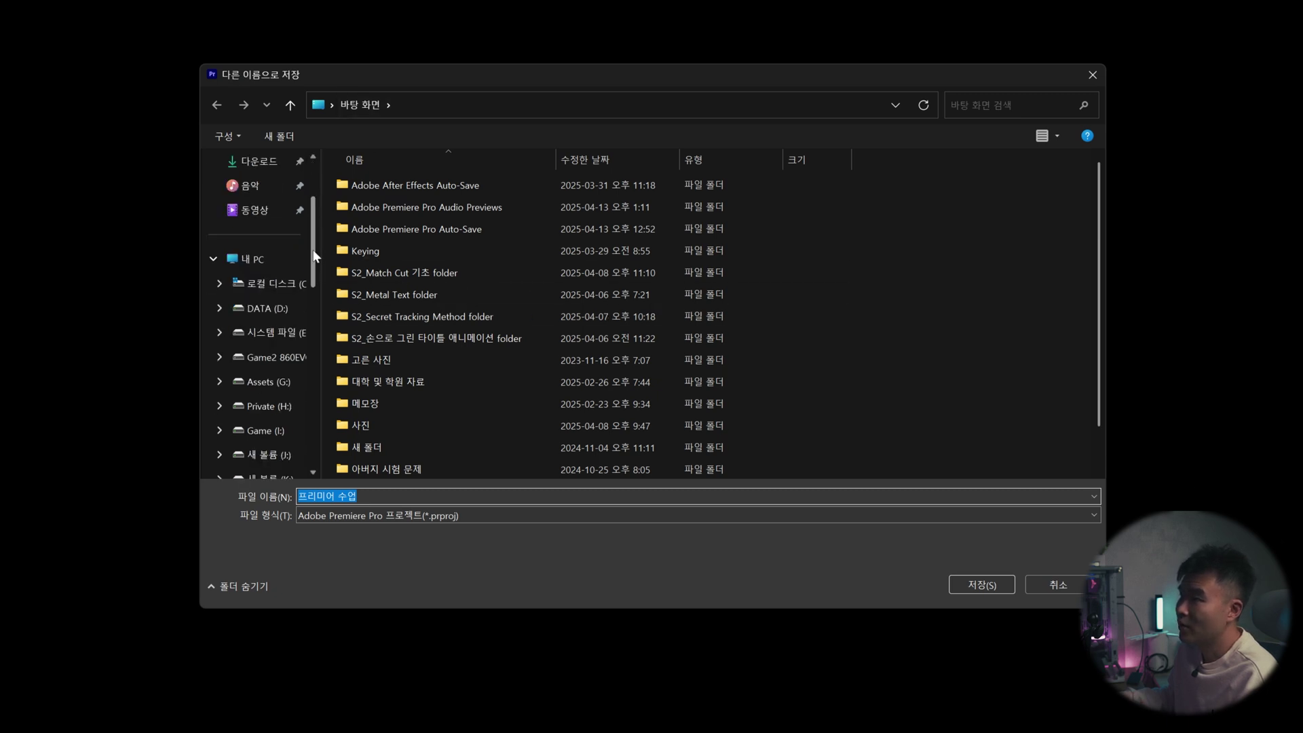
pyautogui.scroll(5, 295, 239)
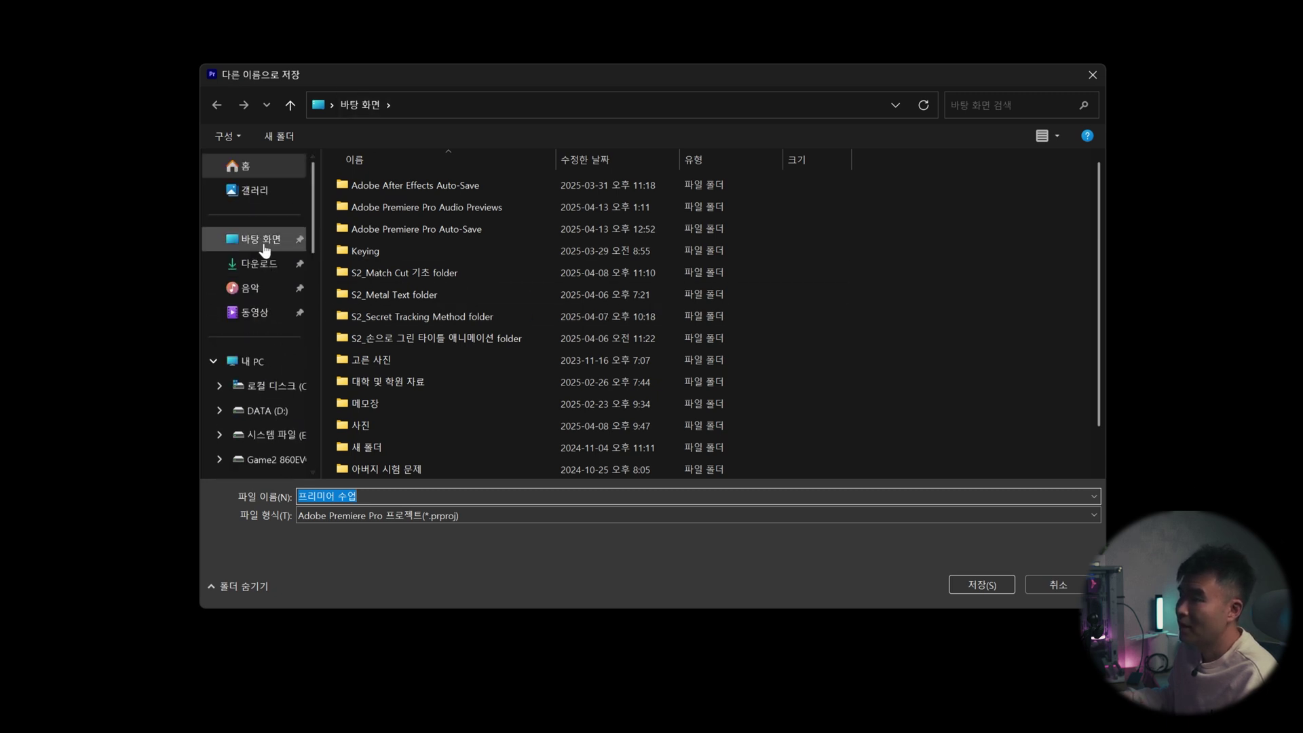
pyautogui.click(295, 238)
pyautogui.click(990, 585)
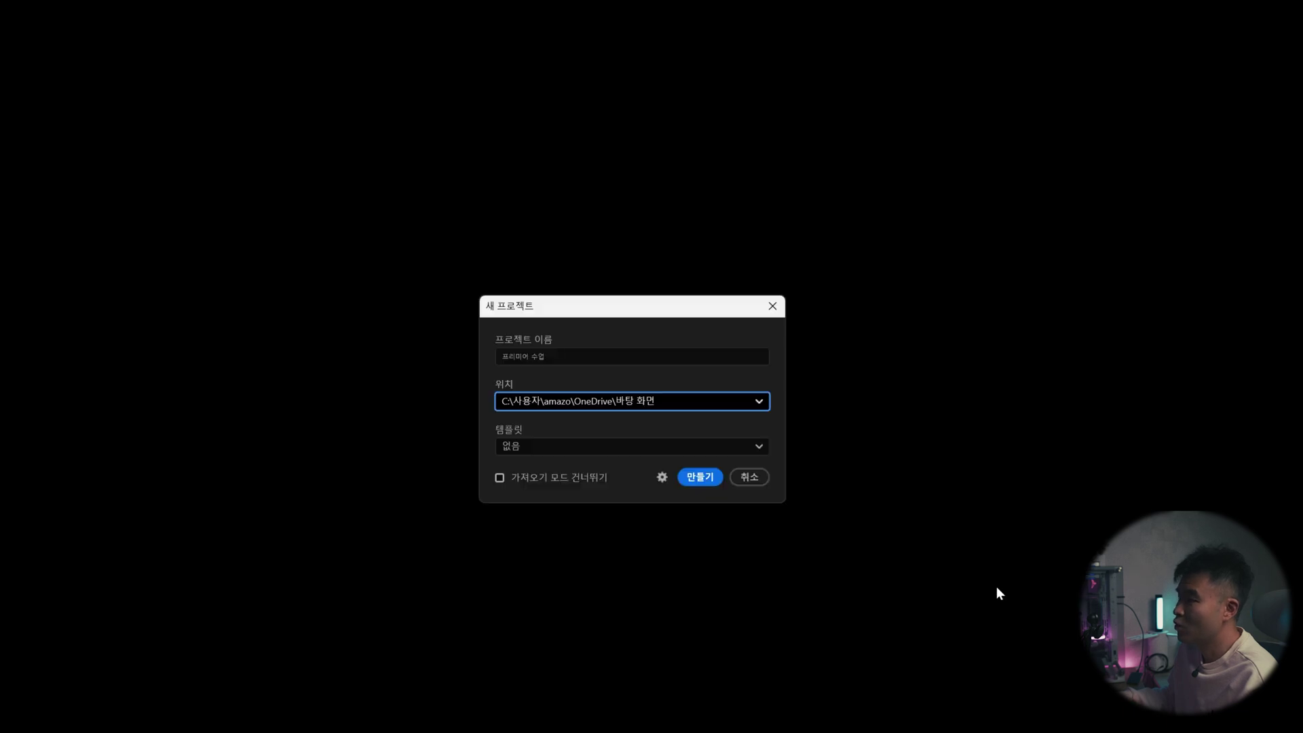
pyautogui.click(713, 480)
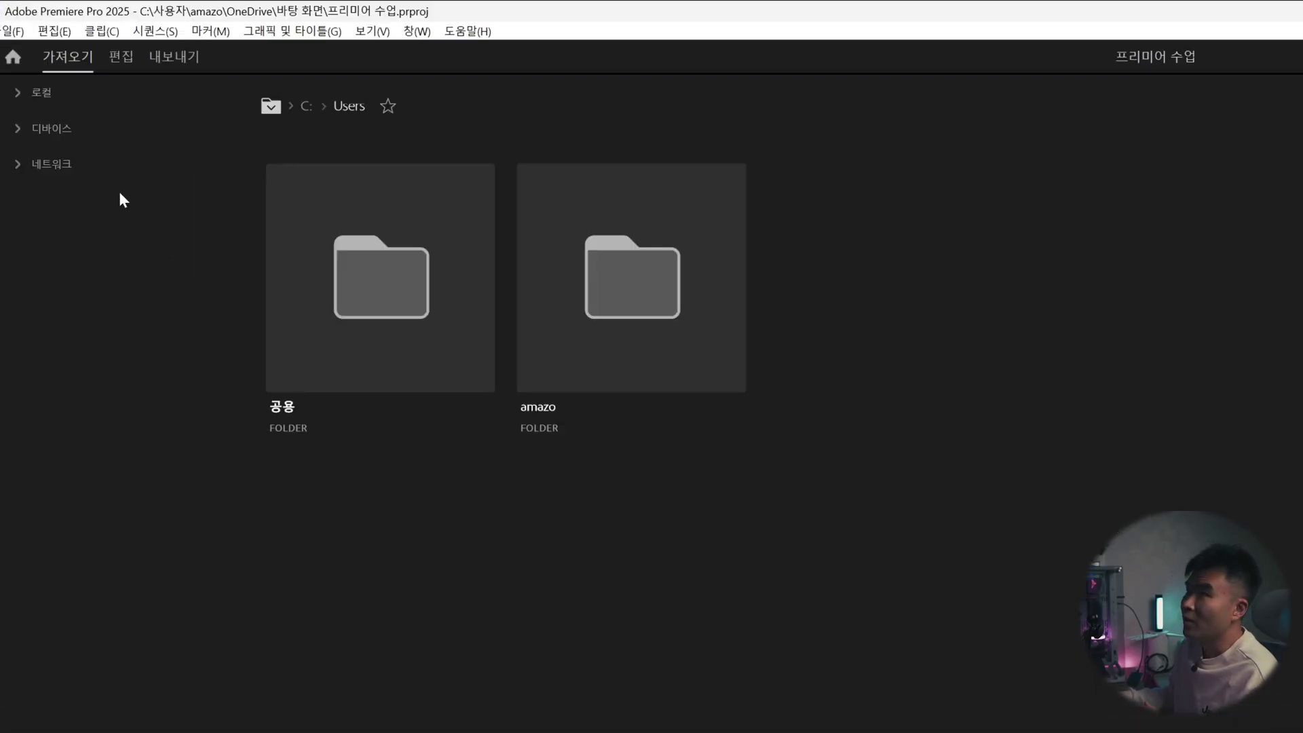
# - Switch from import mode to edit mode and bring the Project panel to the front
pyautogui.click(125, 61)
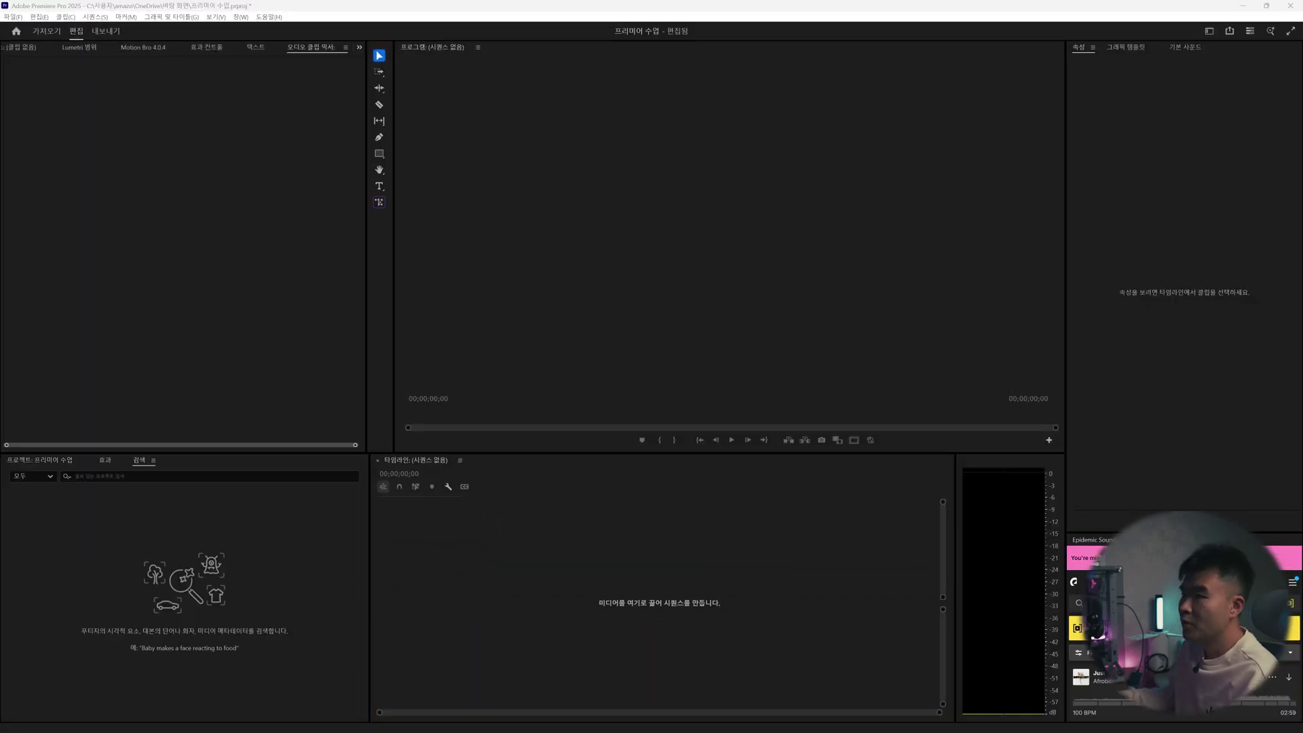
pyautogui.click(51, 461)
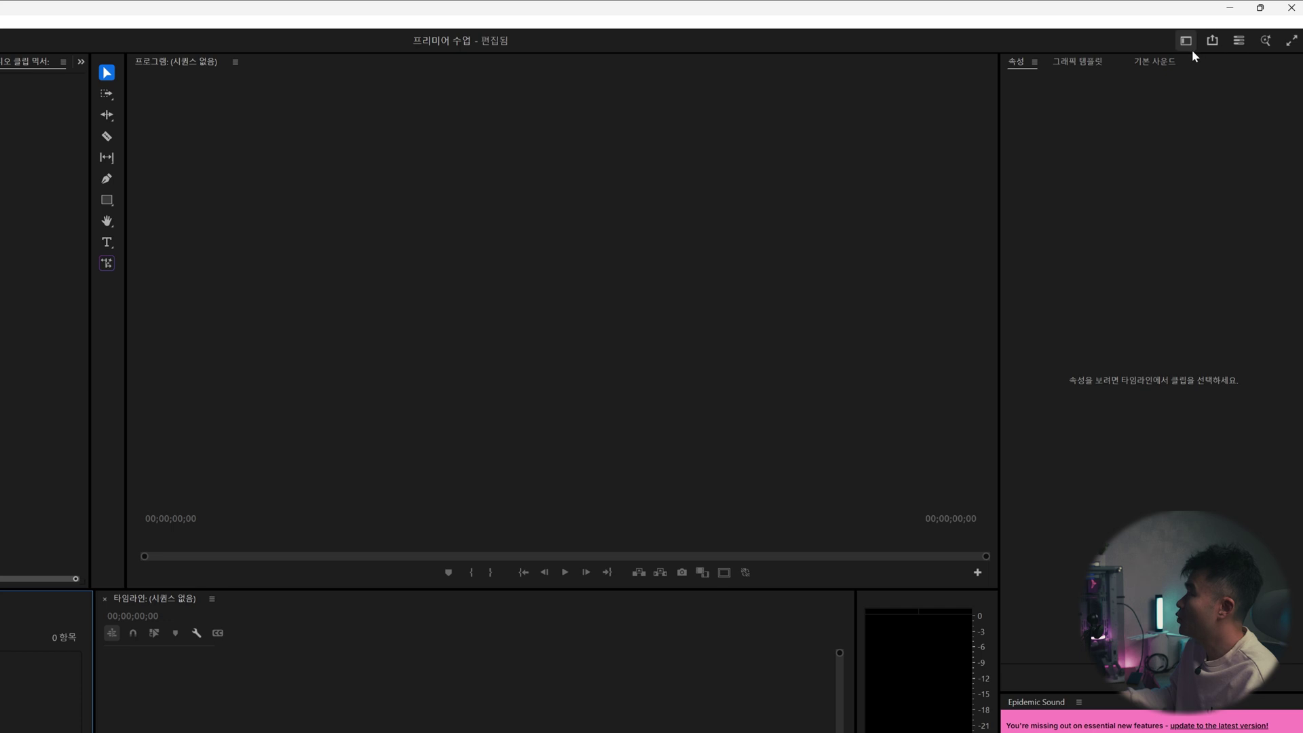
# - Show the workspaces as tabs in the header bar, shrink the tab strip and widen it again
pyautogui.click(1192, 50)
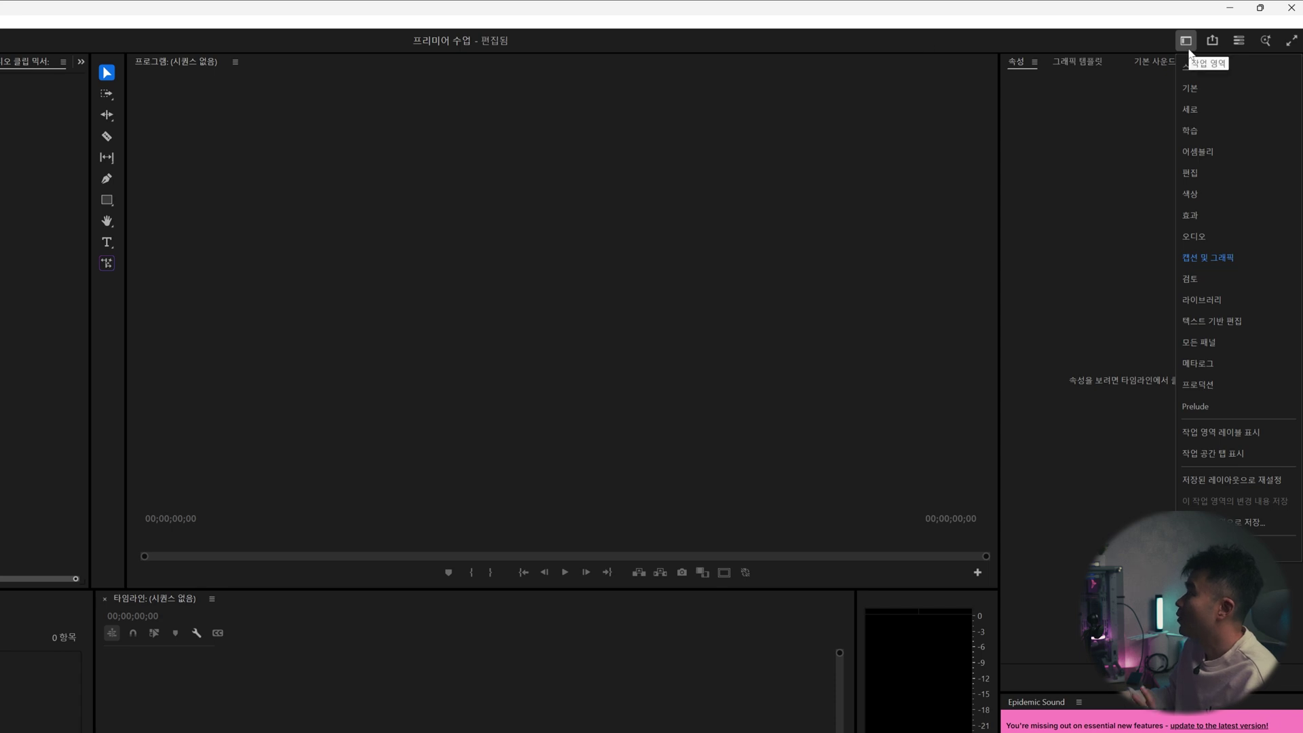
pyautogui.click(1246, 454)
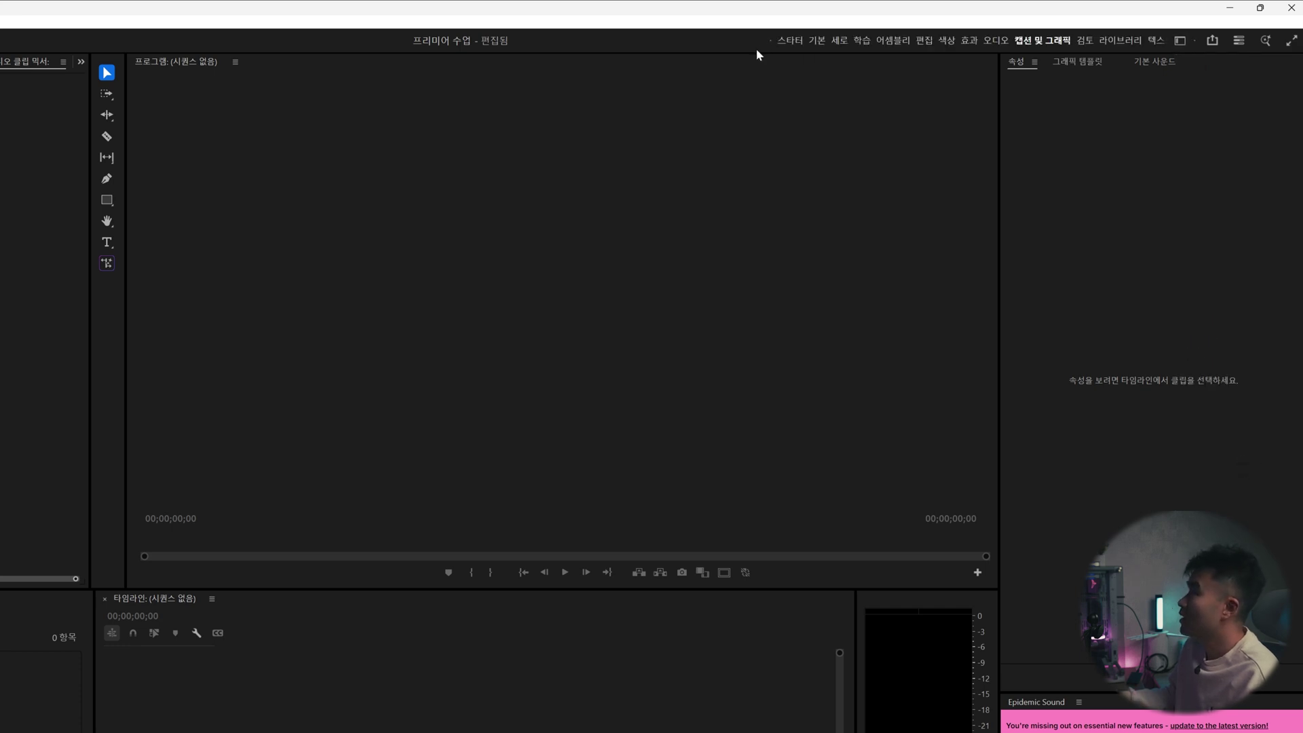
pyautogui.moveTo(771, 41); pyautogui.dragTo(1148, 86)
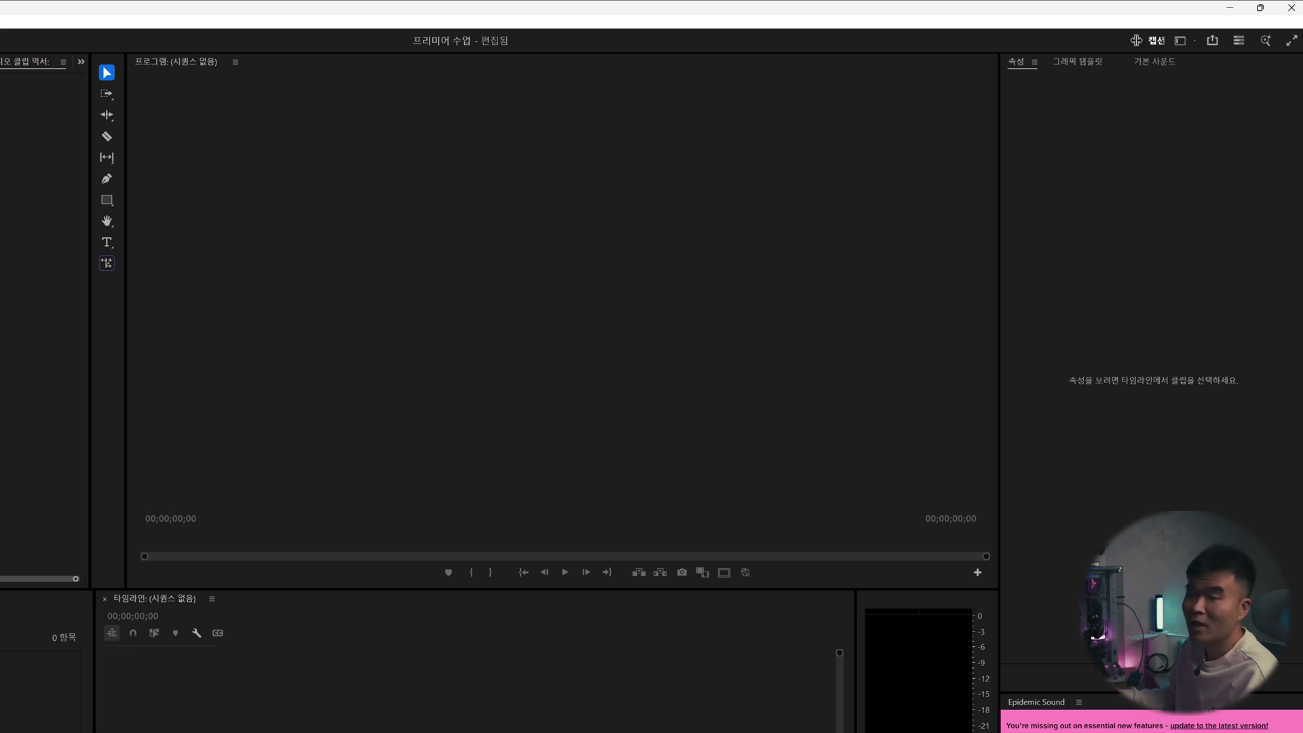
pyautogui.moveTo(1136, 40); pyautogui.dragTo(671, 36)
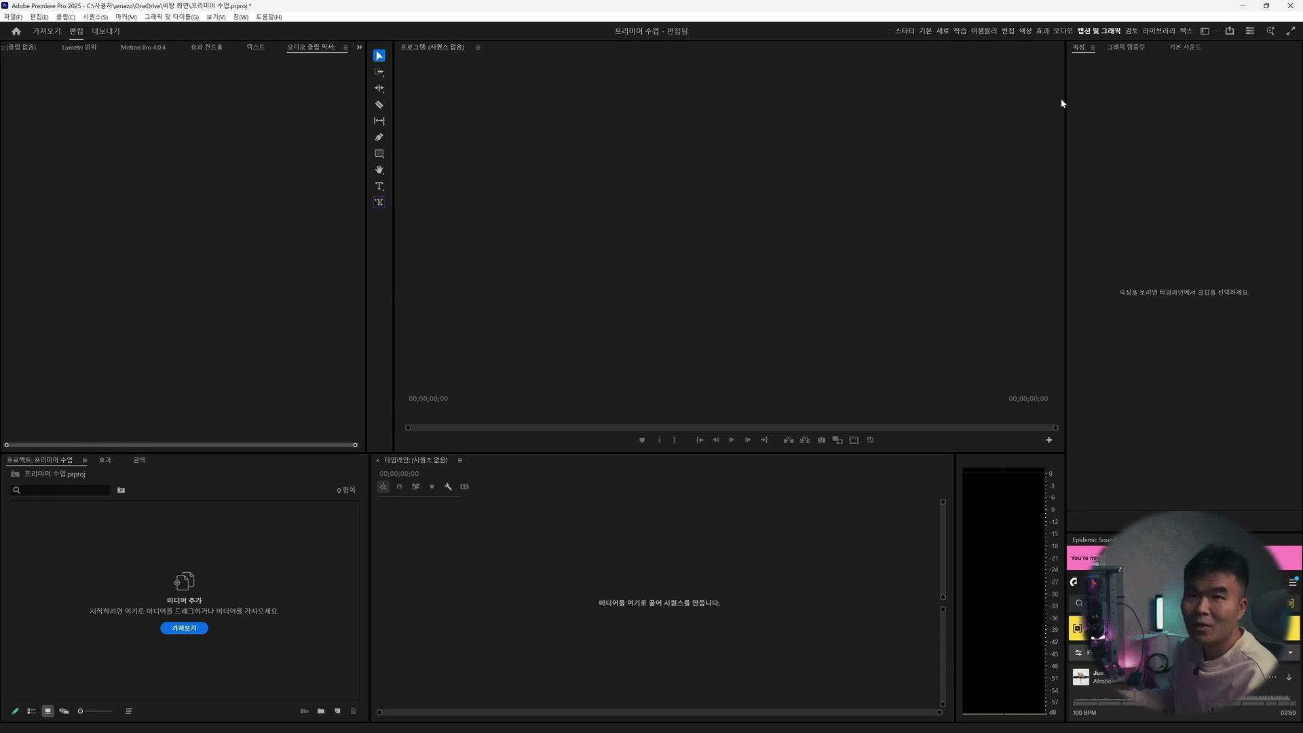
# - Examine how the workspace is divided by making the source, program, project, timeline and properties panels active in turn
pyautogui.click(629, 294)
pyautogui.click(213, 308)
pyautogui.click(238, 577)
pyautogui.click(530, 584)
pyautogui.click(696, 346)
pyautogui.click(1203, 300)
pyautogui.click(882, 319)
pyautogui.click(678, 545)
pyautogui.click(285, 542)
pyautogui.click(285, 326)
pyautogui.click(559, 294)
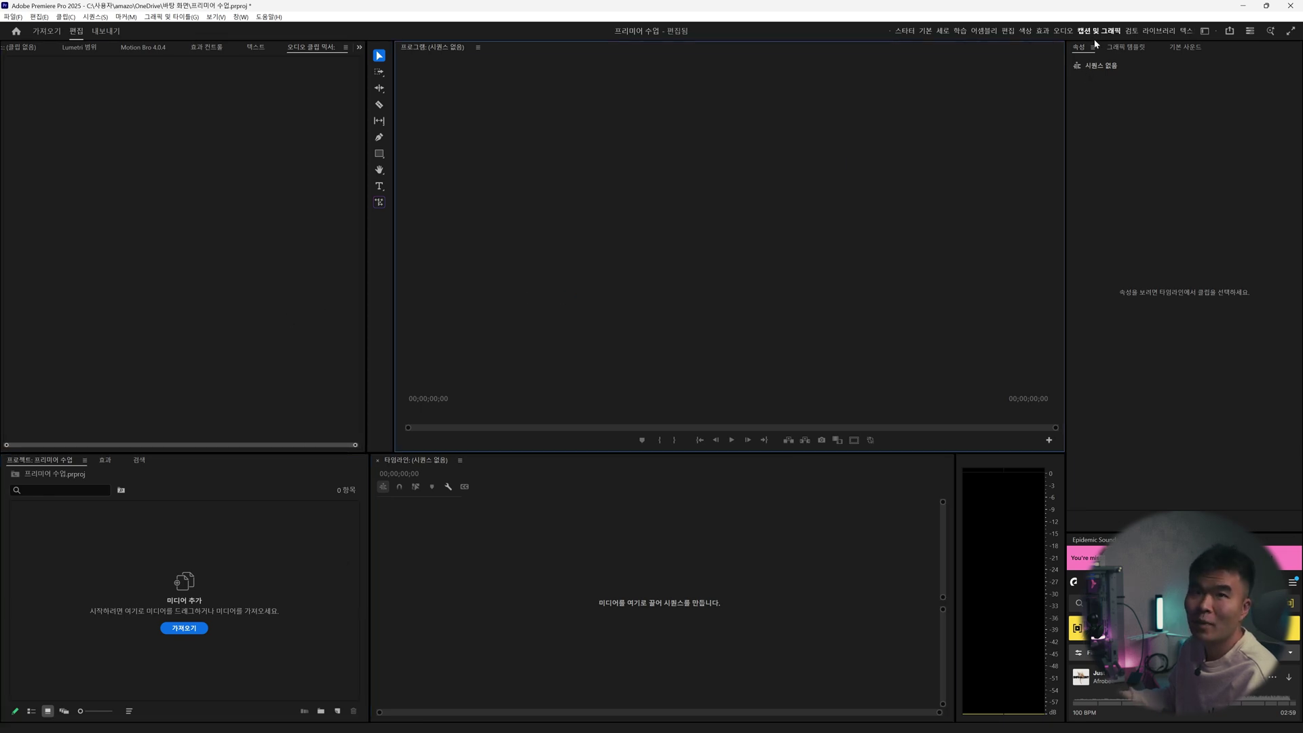
pyautogui.click(87, 250)
pyautogui.click(189, 548)
pyautogui.click(475, 543)
pyautogui.click(559, 326)
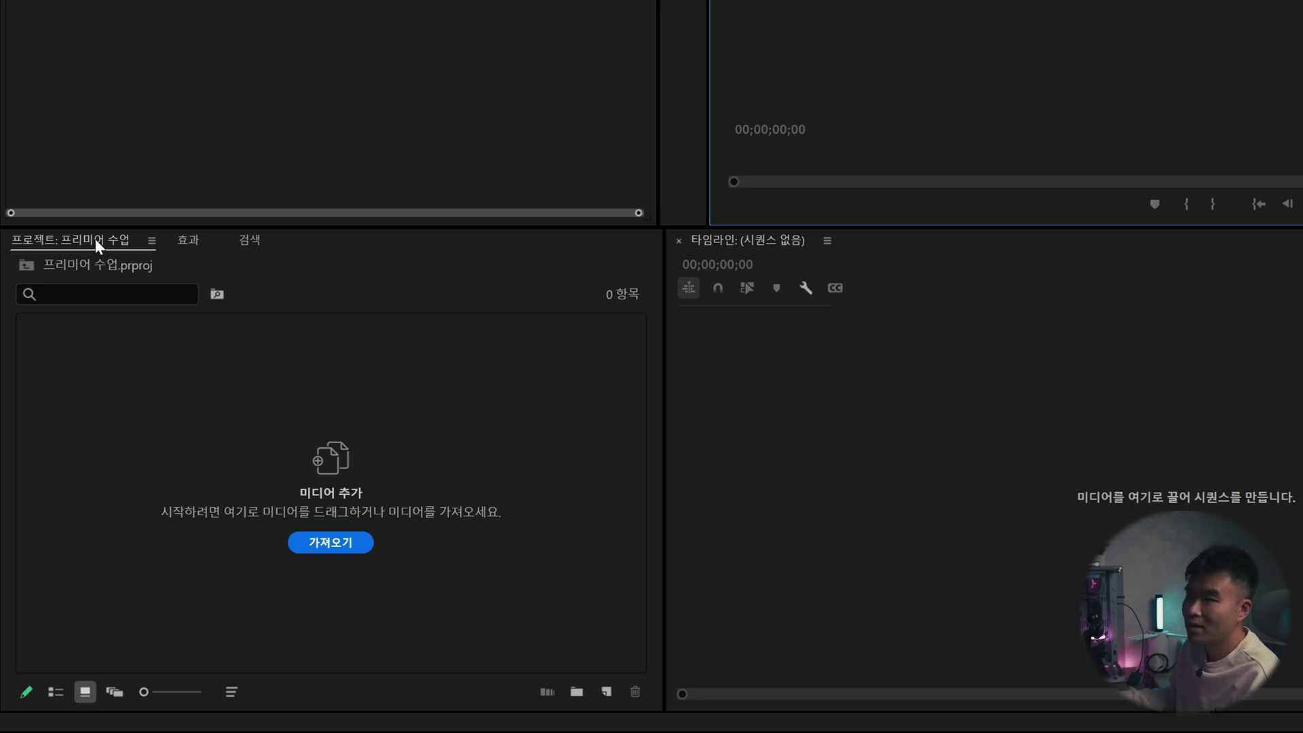
# - View the Effects (효과) and Search (검색) panels grouped with the Project panel
pyautogui.click(189, 239)
pyautogui.click(256, 239)
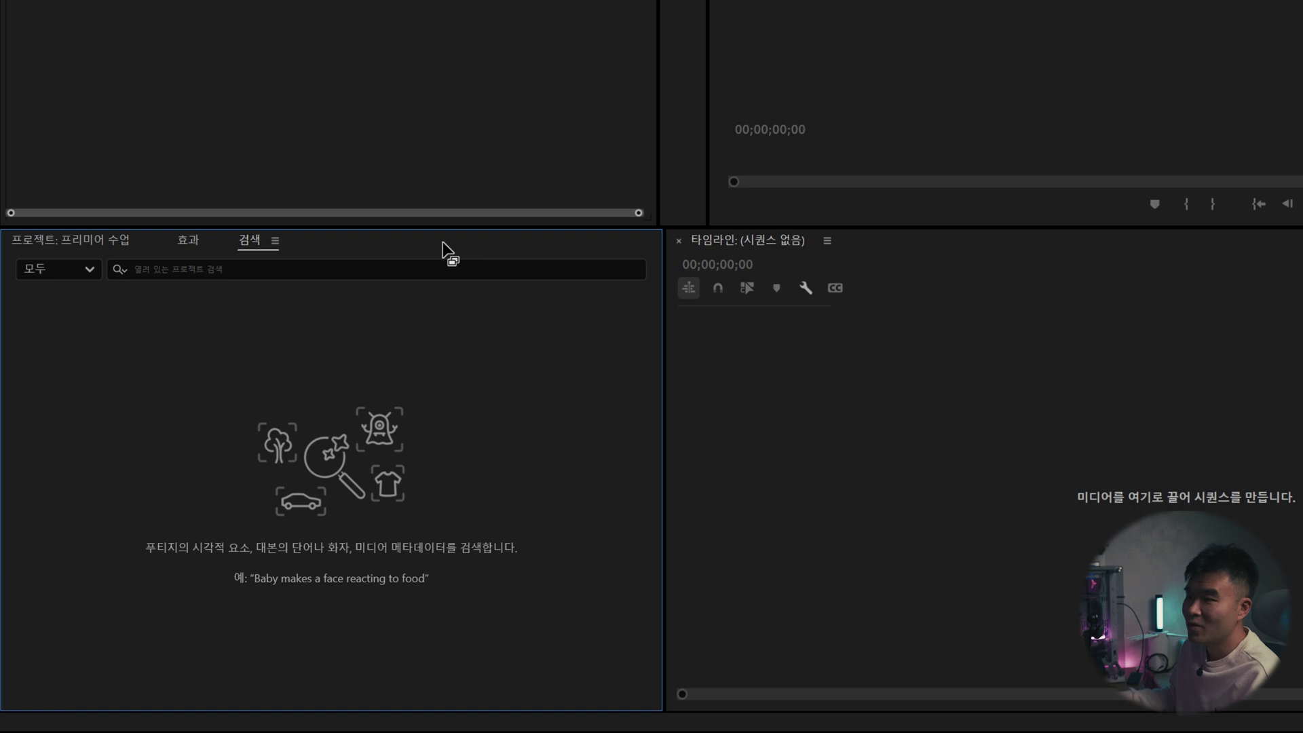
pyautogui.moveTo(319, 235); pyautogui.dragTo(292, 237)
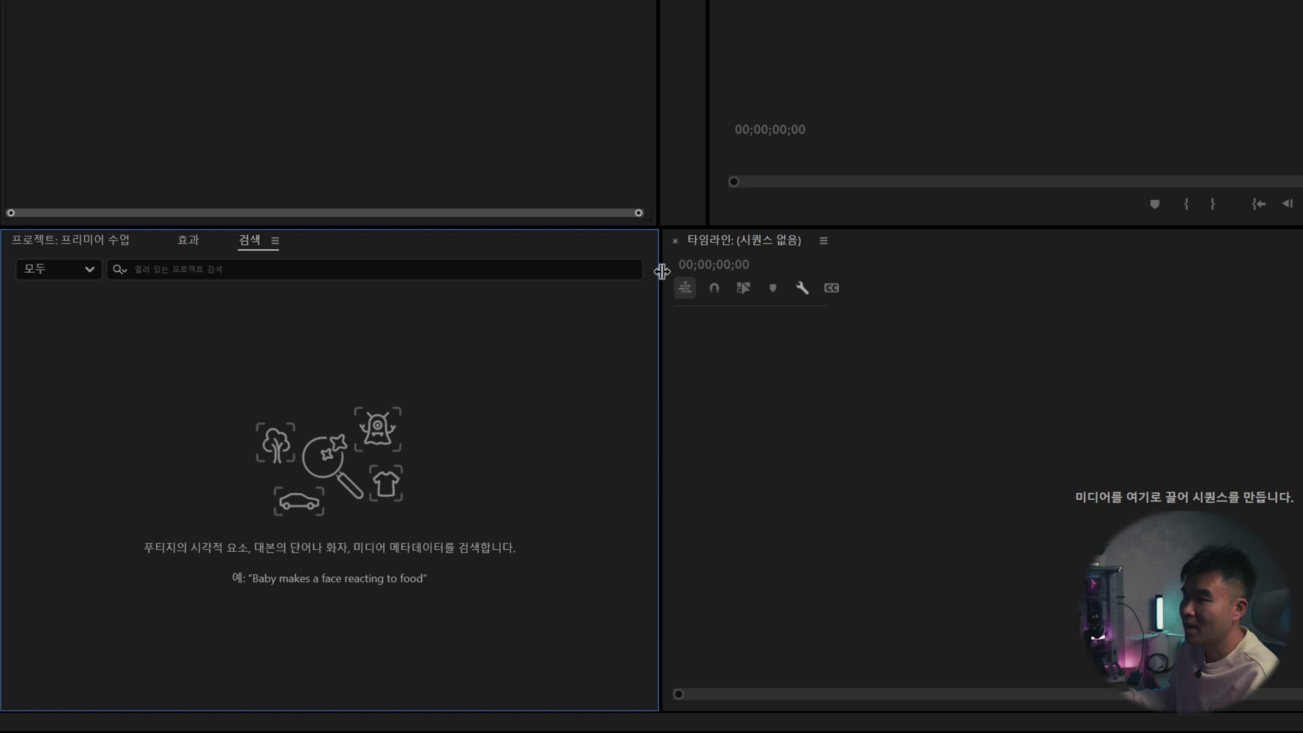
# - Adjust the divider between the Project and Timeline groups, and lower the divider beneath the upper panels
pyautogui.moveTo(662, 272); pyautogui.dragTo(662, 366)
pyautogui.moveTo(524, 230); pyautogui.dragTo(544, 268)
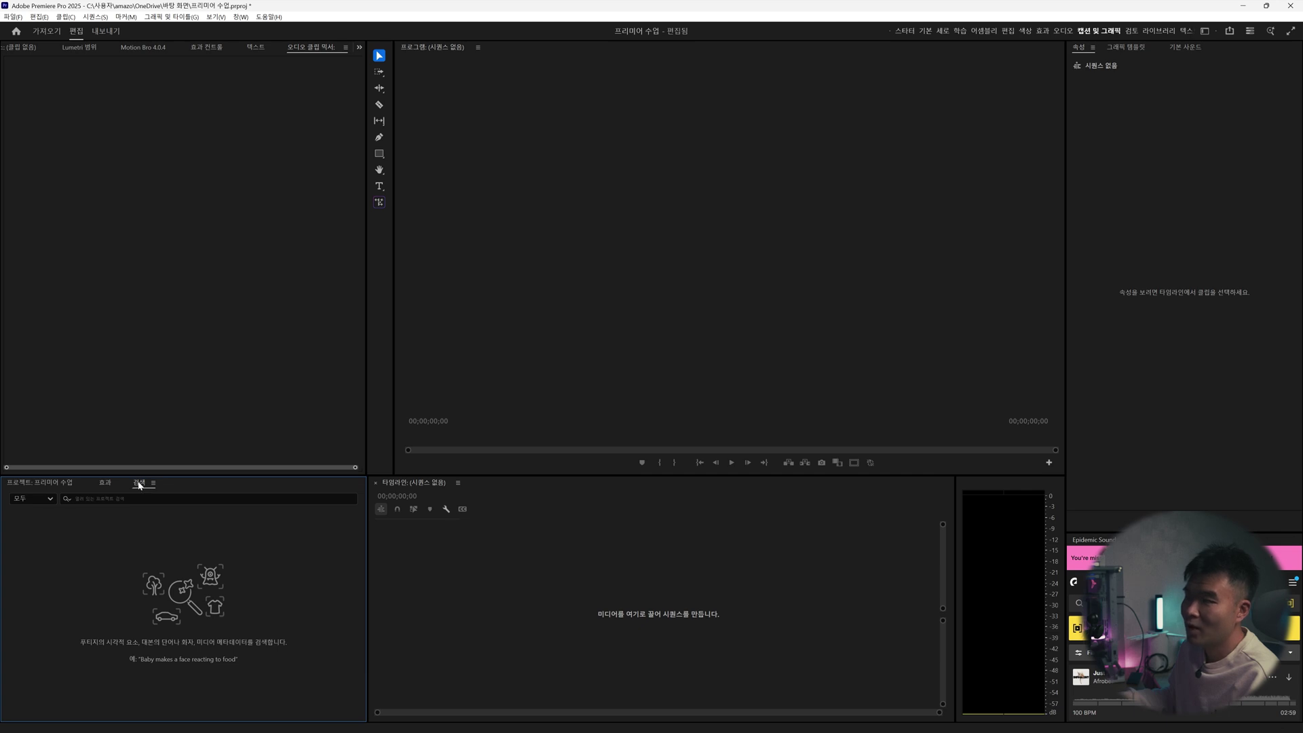
# - Dock the Search (검색) panel as a tab in the group containing Effect Controls and Audio Clip Mixer
pyautogui.moveTo(140, 486); pyautogui.dragTo(469, 326)
pyautogui.moveTo(604, 423); pyautogui.dragTo(411, 609)
pyautogui.moveTo(446, 496); pyautogui.dragTo(225, 331)
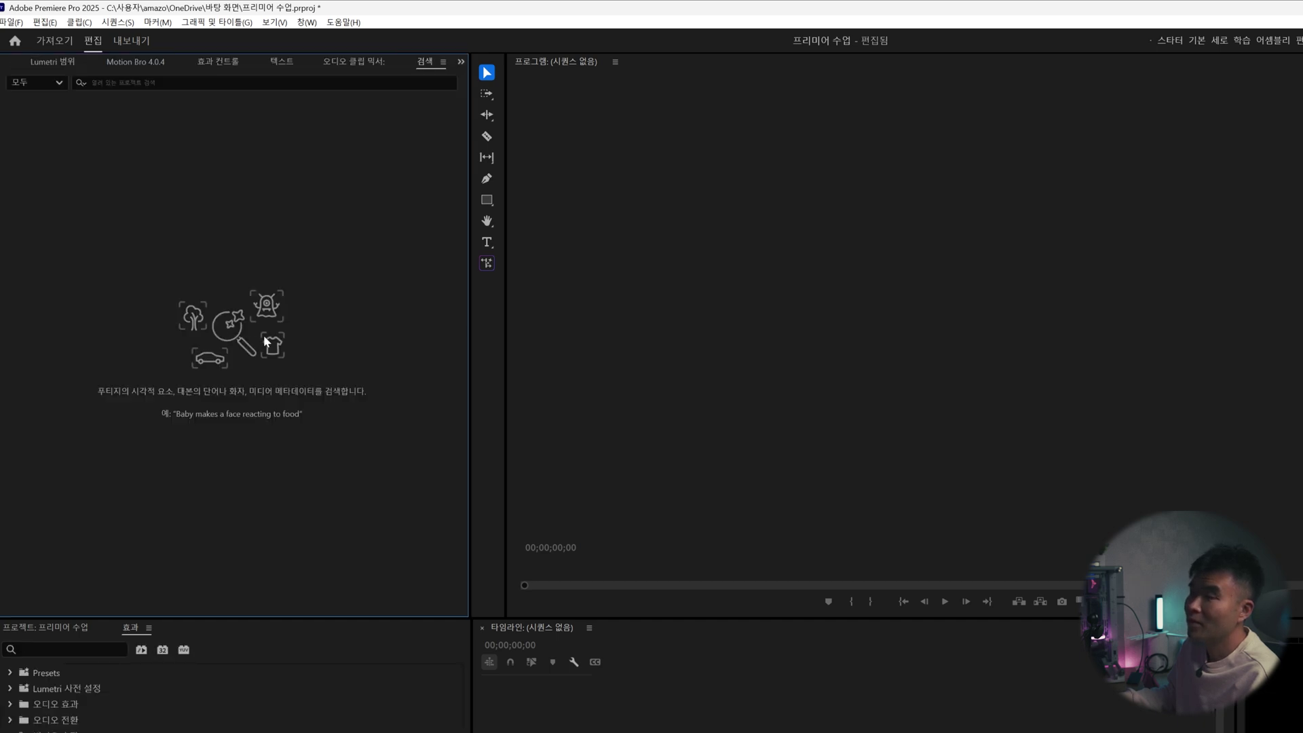
# - Look through the Effect Controls, Text, Audio Clip Mixer, Motion Bro and Lumetri Scopes panels, and return to Search
pyautogui.click(242, 62)
pyautogui.click(282, 61)
pyautogui.click(370, 63)
pyautogui.click(281, 61)
pyautogui.click(218, 62)
pyautogui.click(136, 62)
pyautogui.click(54, 62)
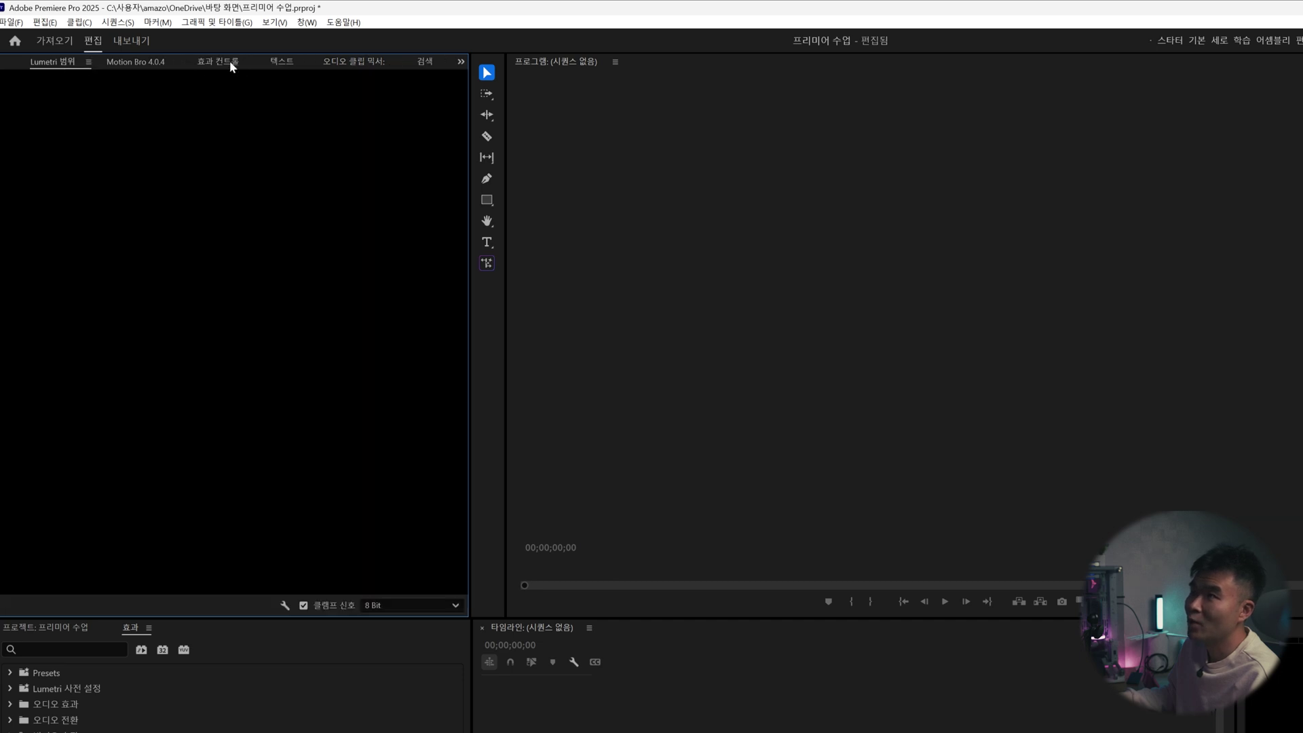
pyautogui.click(425, 63)
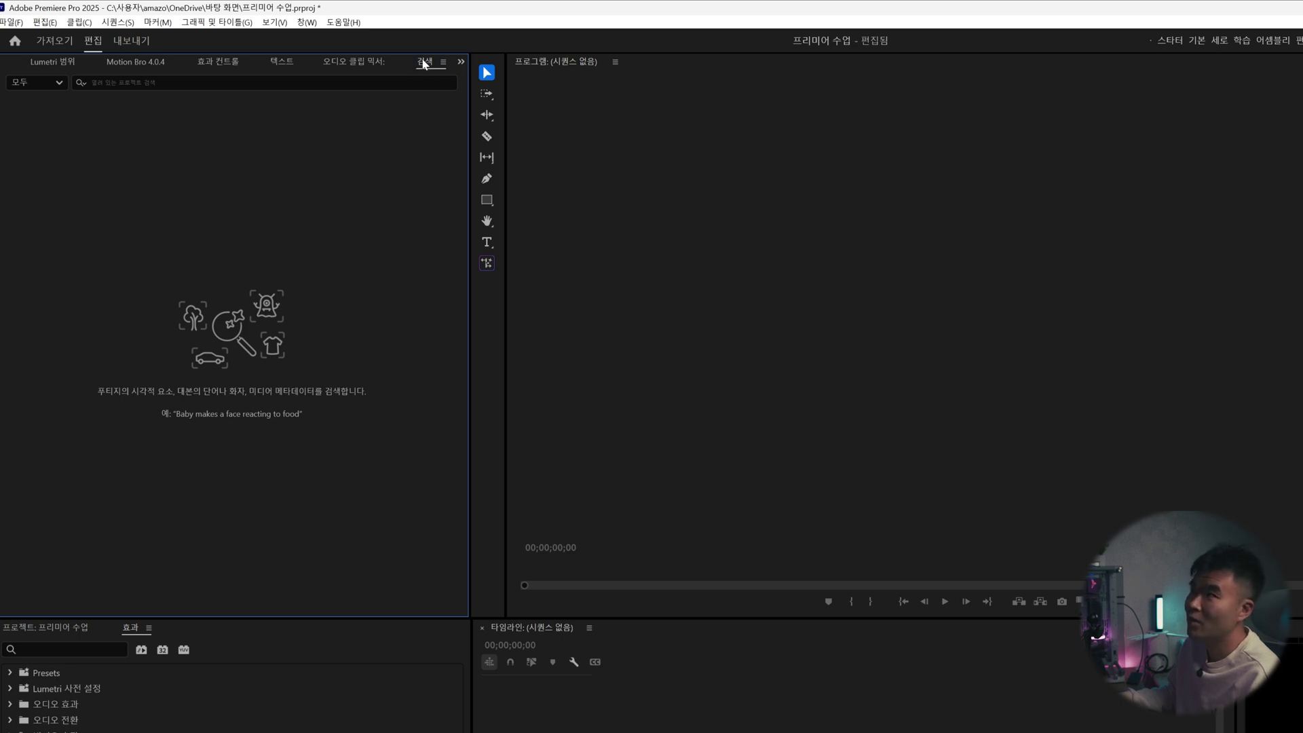
# - Dock the Search (검색) panel as its own column beside the Audio Clip Mixer's panel group
pyautogui.moveTo(425, 66); pyautogui.dragTo(457, 271)
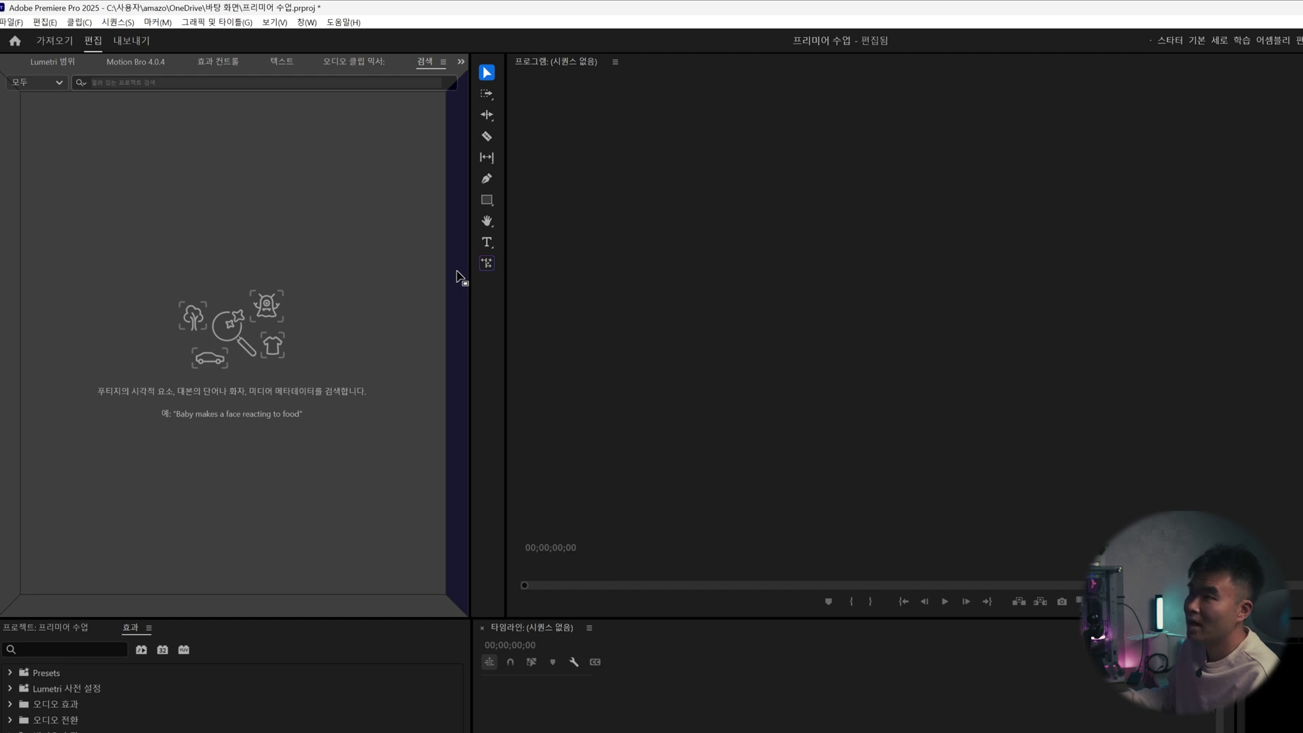
pyautogui.moveTo(459, 278); pyautogui.dragTo(459, 277)
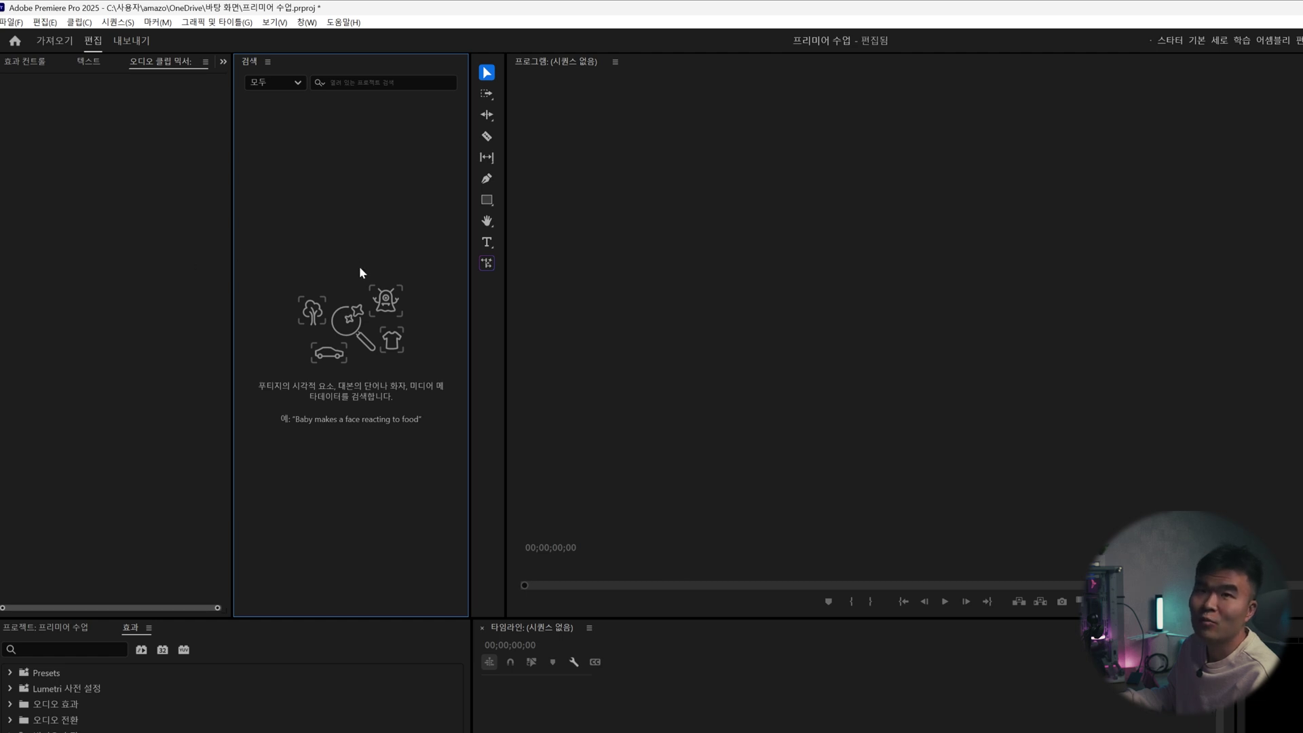
pyautogui.moveTo(256, 63)
pyautogui.mouseDown()
pyautogui.moveTo(139, 86)
pyautogui.moveTo(215, 150)
pyautogui.moveTo(8, 204)
pyautogui.moveTo(76, 91)
pyautogui.moveTo(126, 617)
pyautogui.moveTo(216, 400)
pyautogui.moveTo(133, 128)
pyautogui.moveTo(177, 110)
pyautogui.moveTo(221, 172)
pyautogui.moveTo(250, 66)
pyautogui.mouseUp()
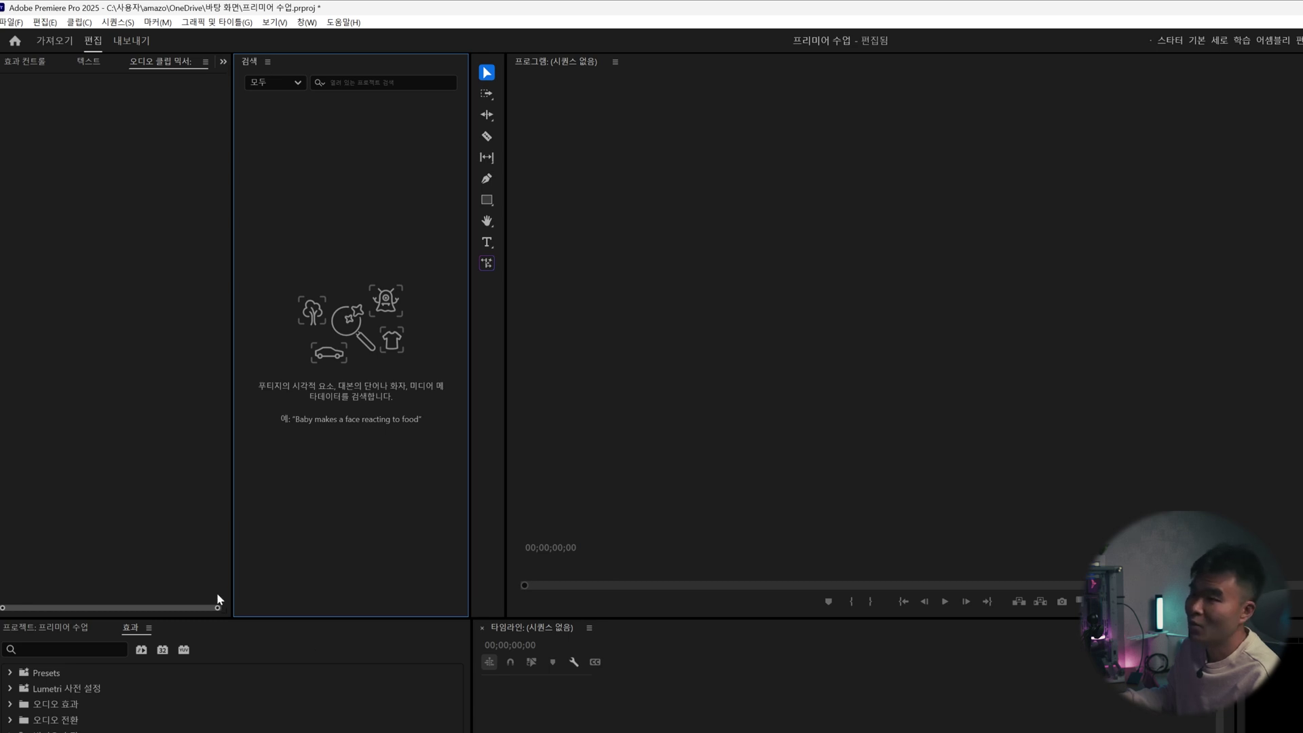
# - Undock the Search (검색) panel into a floating window, move it over the program monitor and close it
pyautogui.click(268, 63)
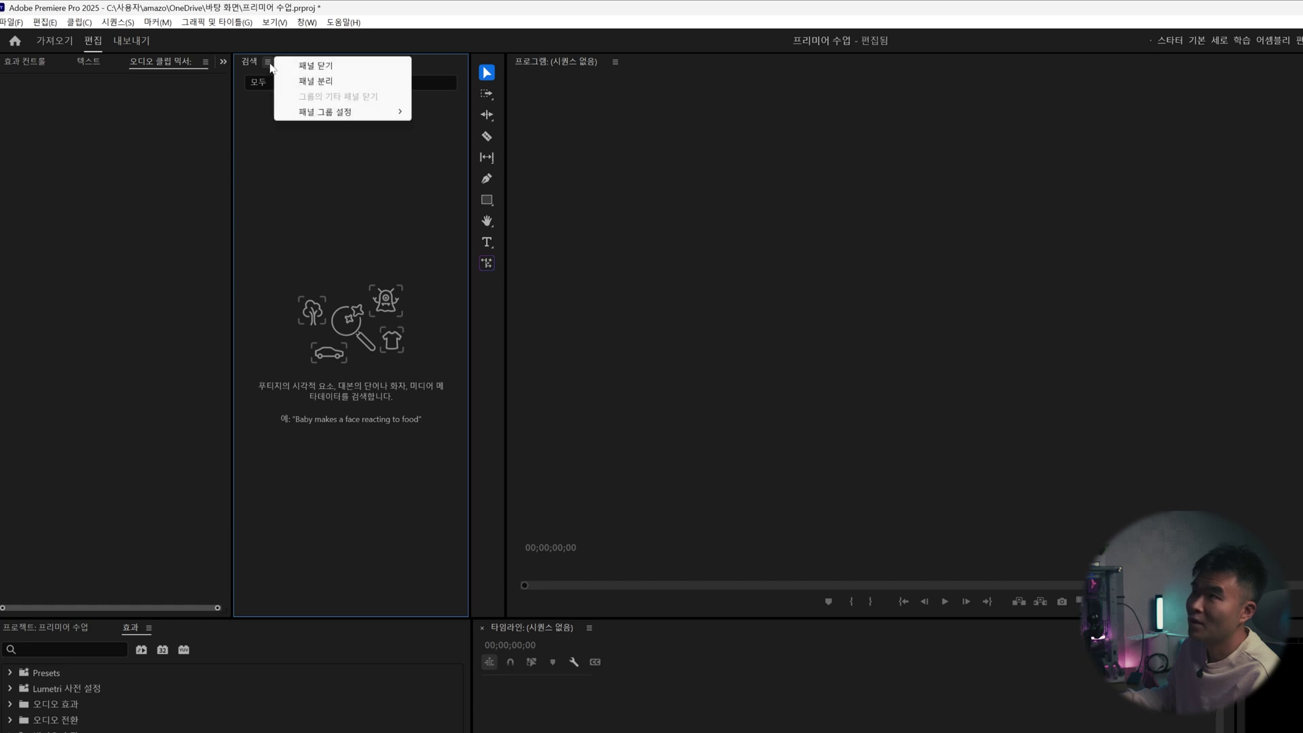
pyautogui.click(340, 83)
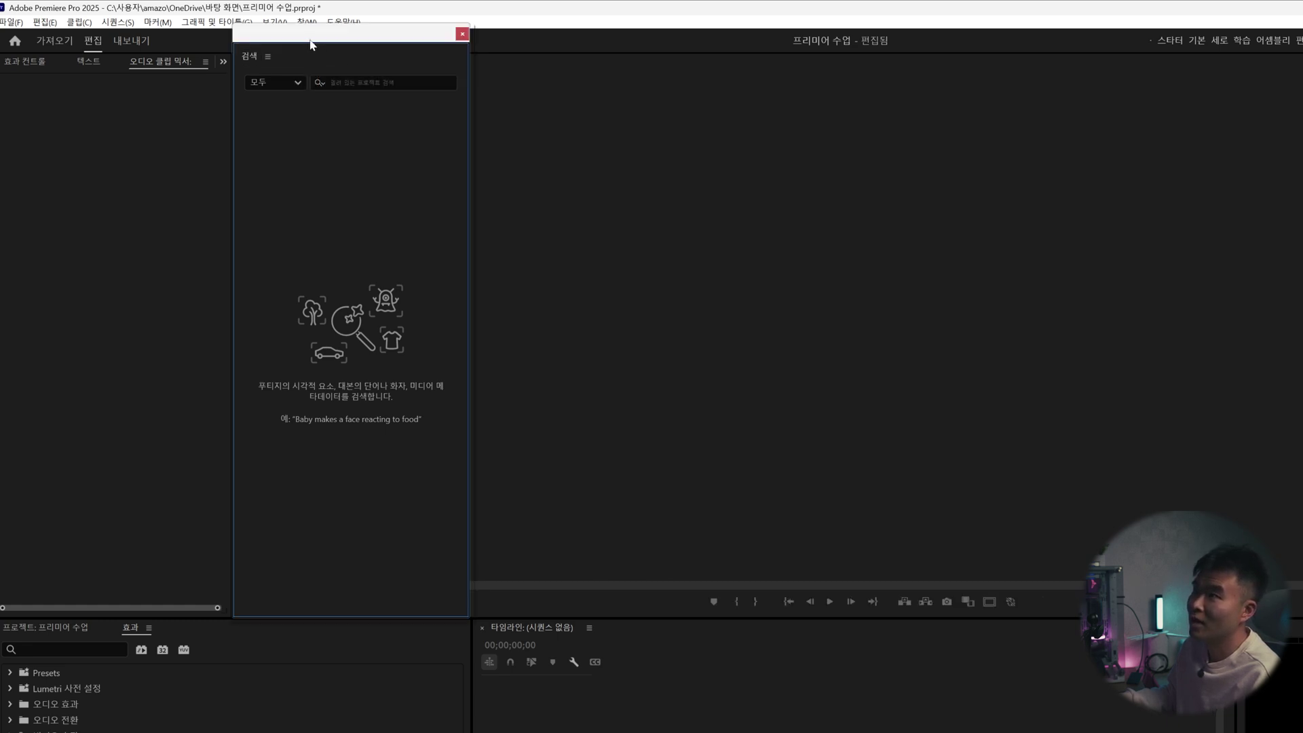
pyautogui.moveTo(686, 368); pyautogui.dragTo(878, 376)
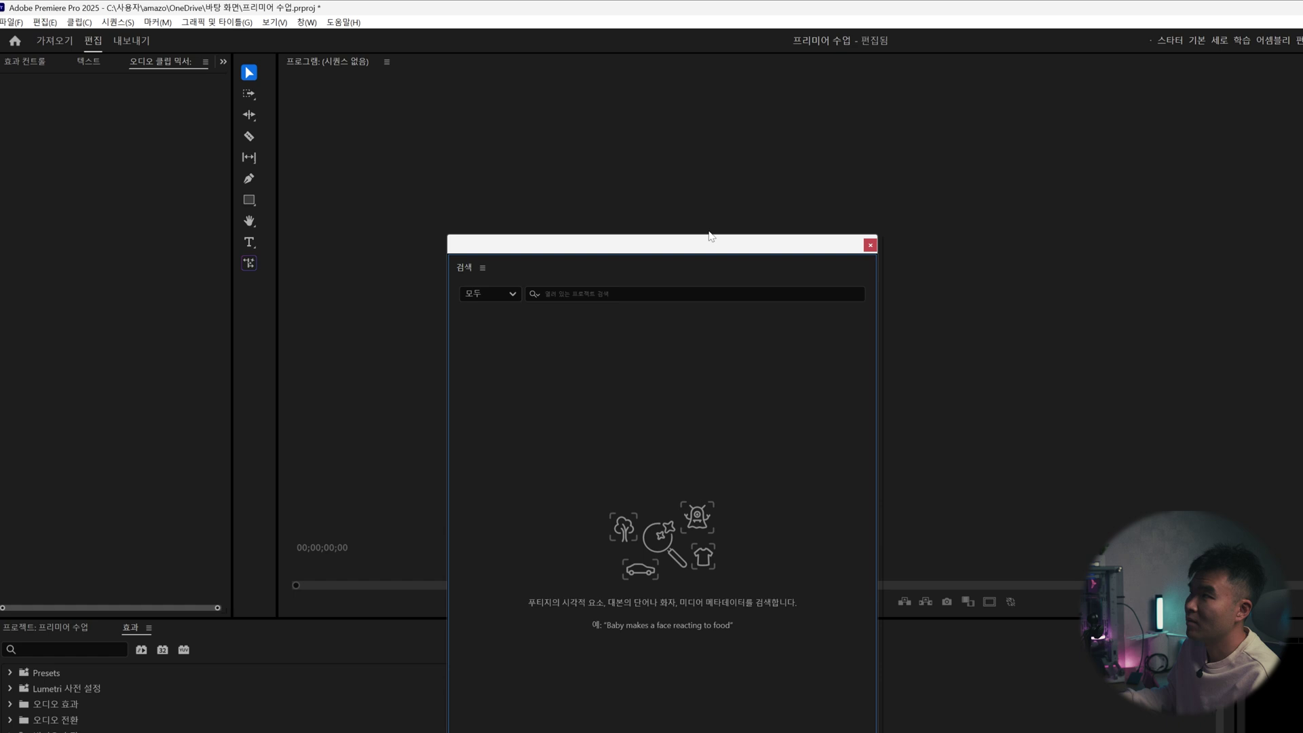
pyautogui.moveTo(709, 237); pyautogui.dragTo(625, 329)
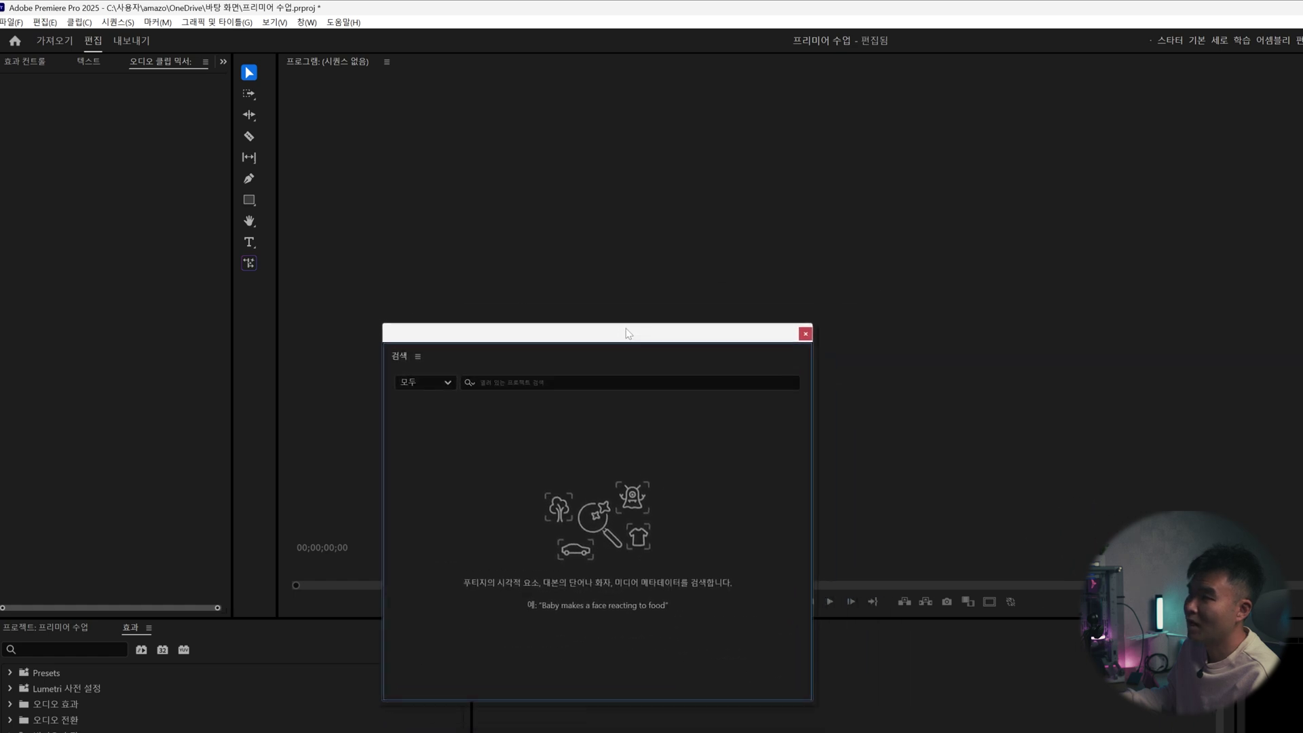
pyautogui.click(805, 334)
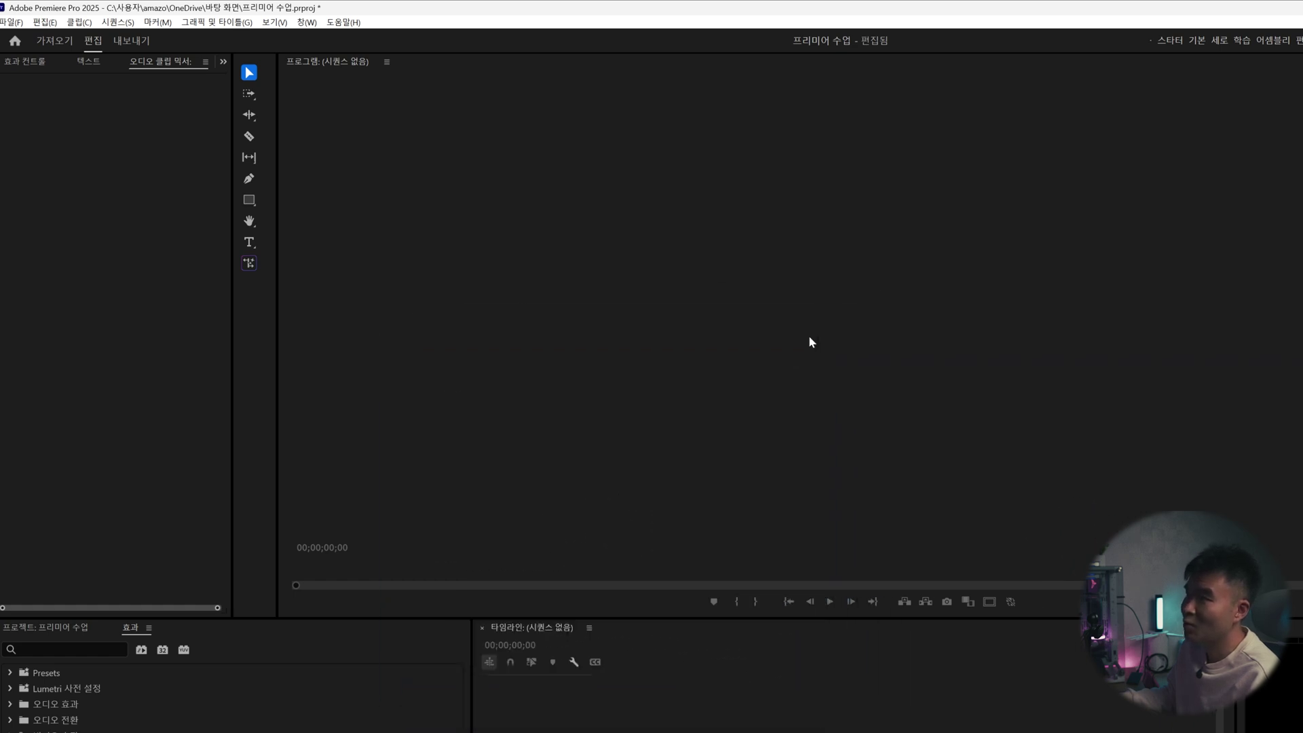
# - Widen the Audio Clip Mixer's panel group to line up with the panel group below it, and bring the Project panel to the front
pyautogui.moveTo(183, 224); pyautogui.dragTo(359, 269)
pyautogui.click(77, 484)
pyautogui.click(102, 481)
pyautogui.click(71, 485)
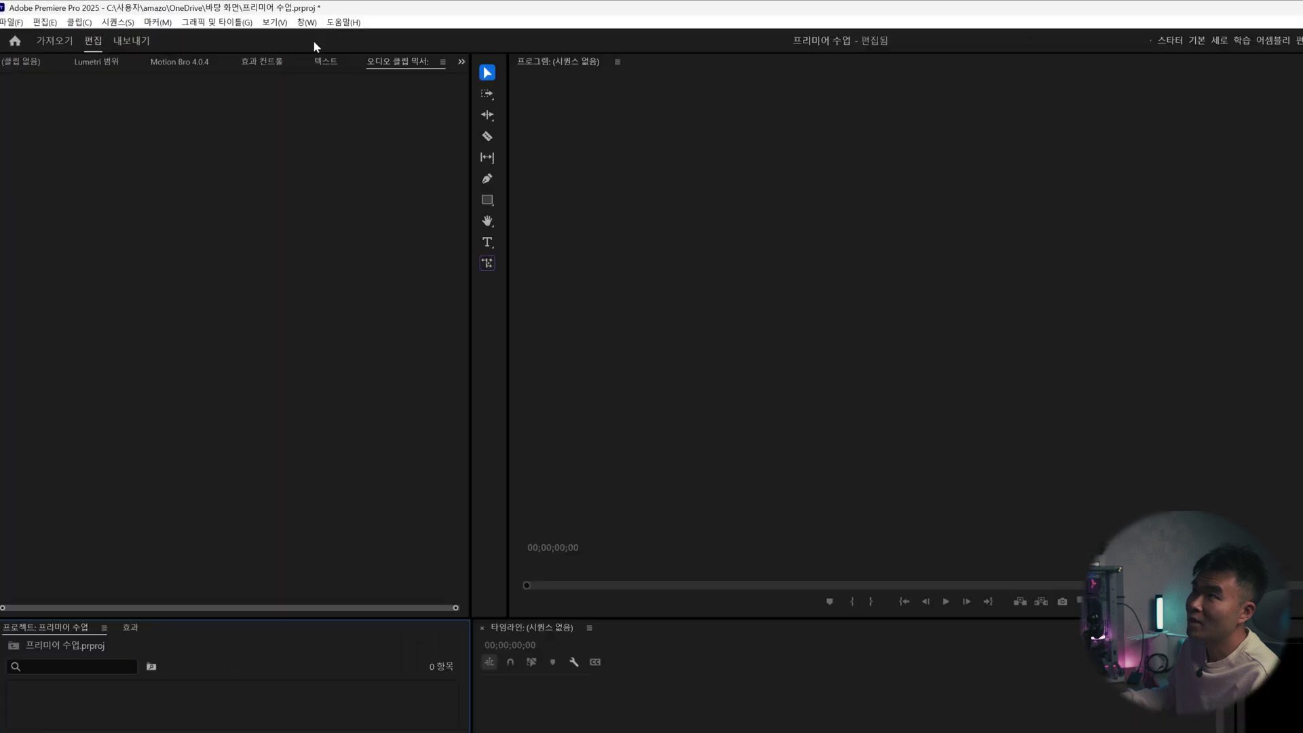
# - Look over the list of panels that can be shown or hidden, and close it without choosing any
pyautogui.click(308, 23)
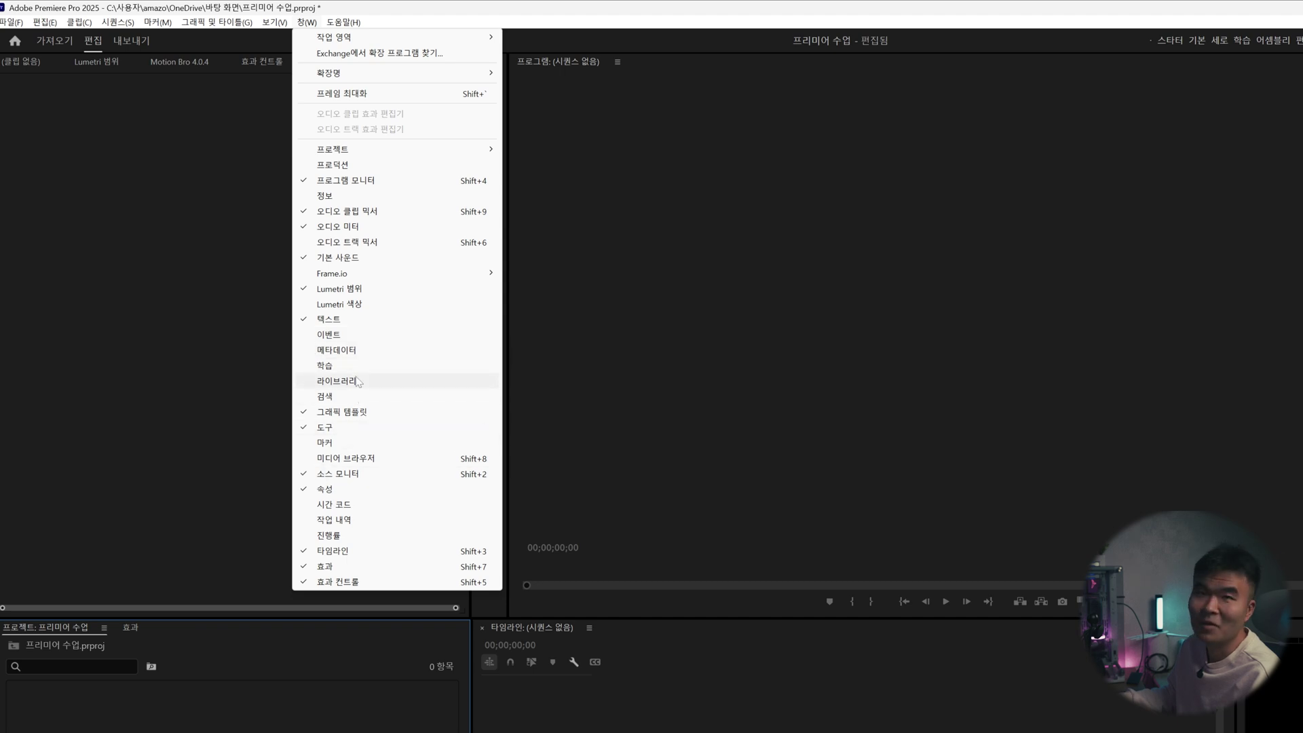
pyautogui.click(264, 338)
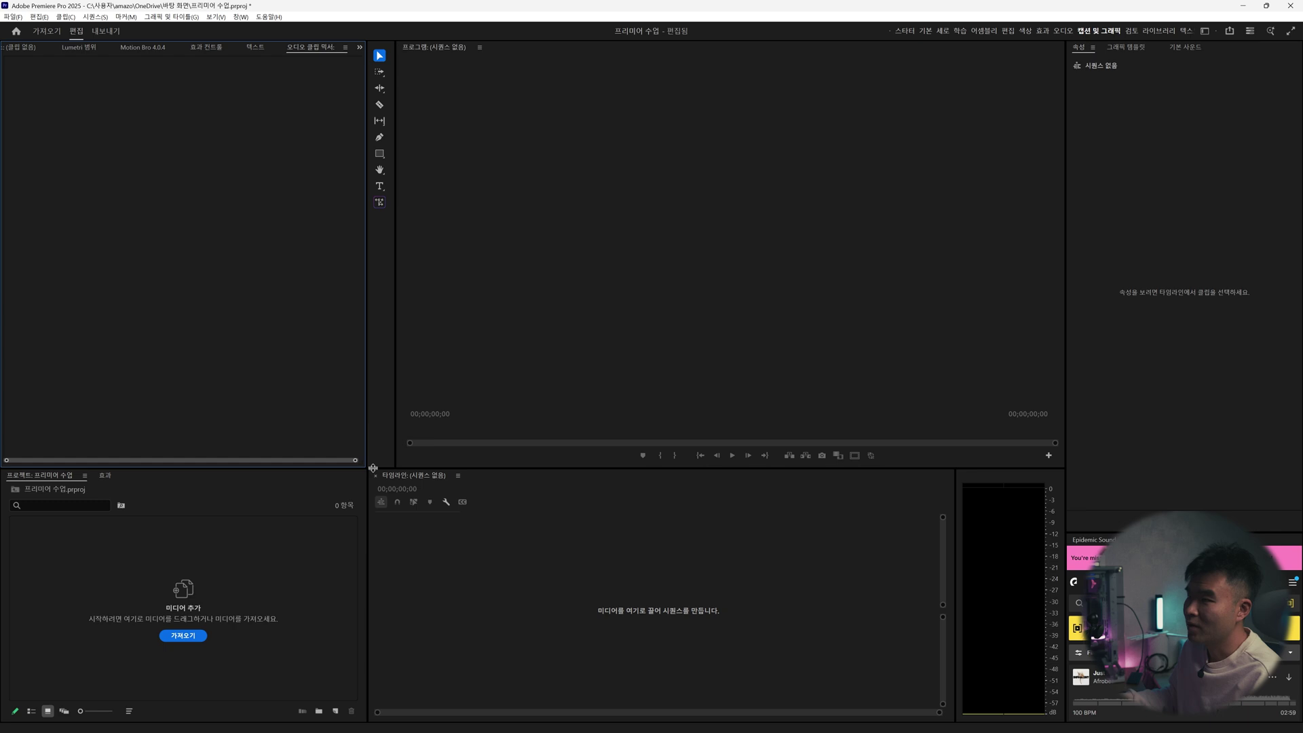
# - Import all eight media files from the 효과 컨트롤 및 타임라인 패널 수업용 folder through the Project panel's import dialog
pyautogui.click(141, 537)
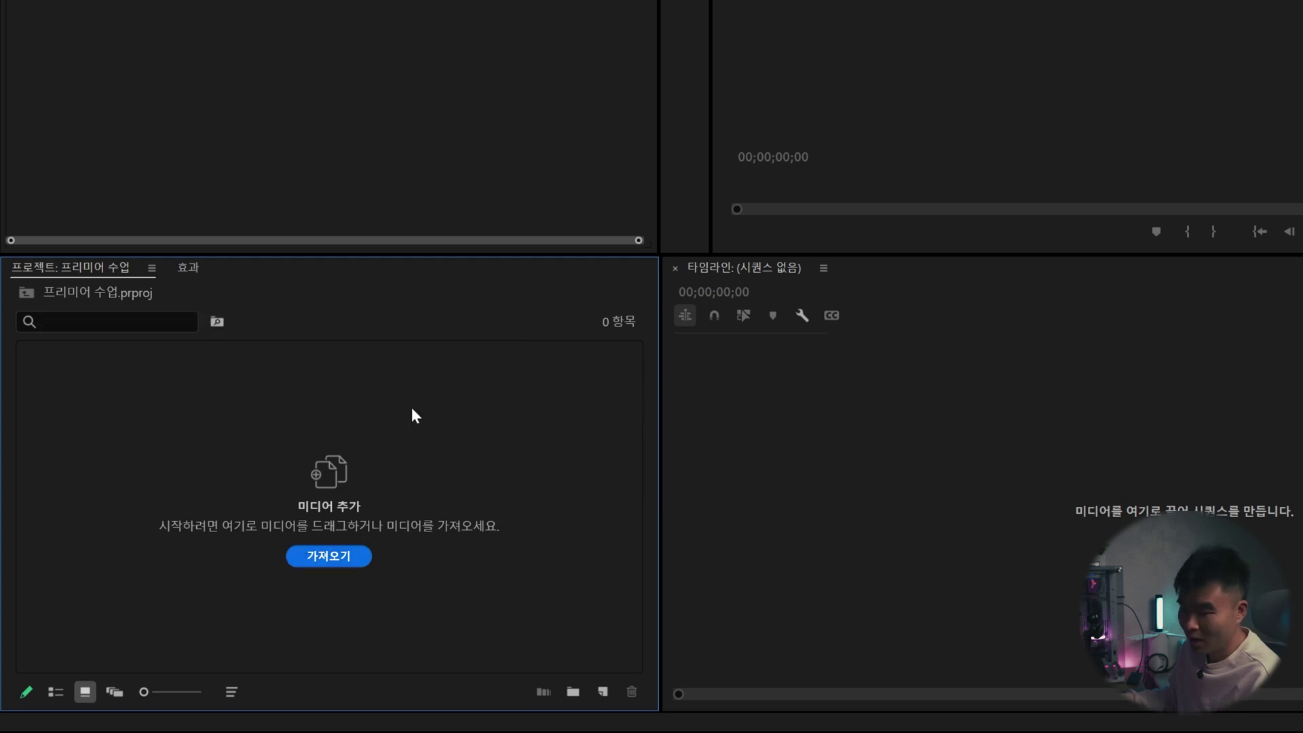
pyautogui.doubleClick(412, 405)
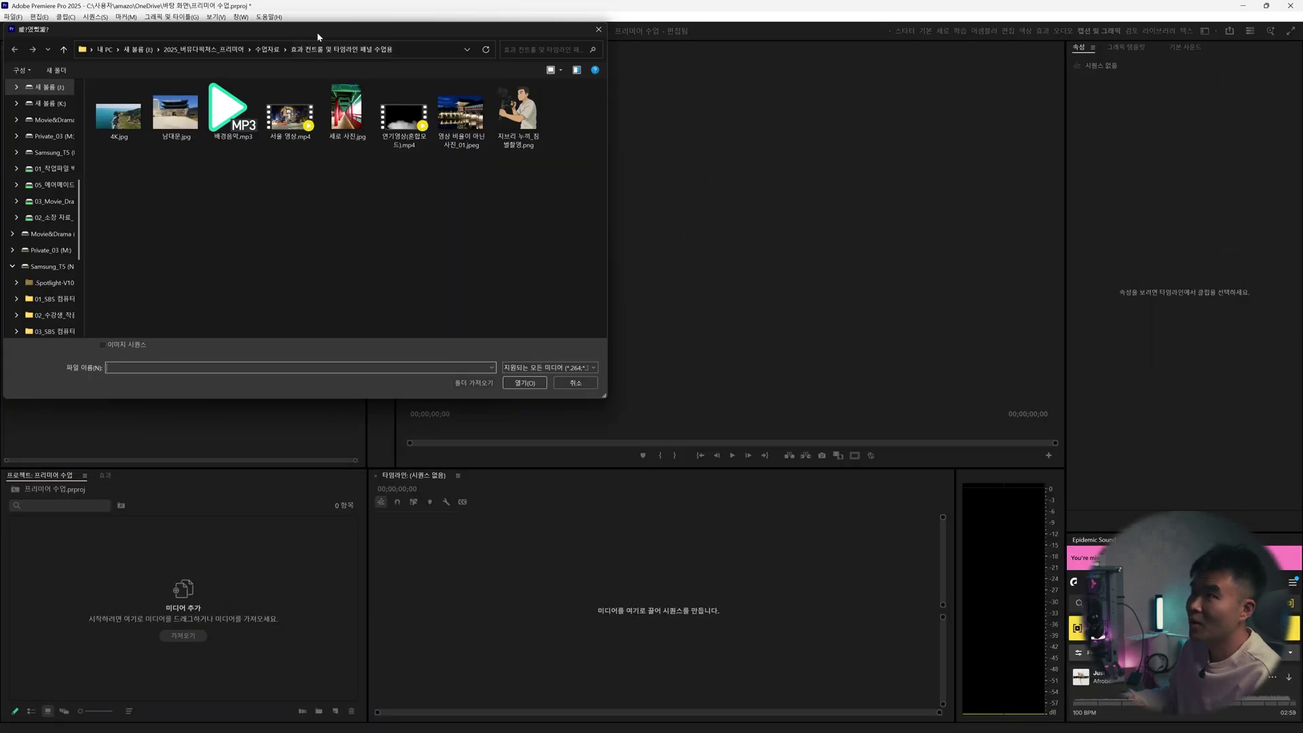
pyautogui.moveTo(313, 37); pyautogui.dragTo(591, 206)
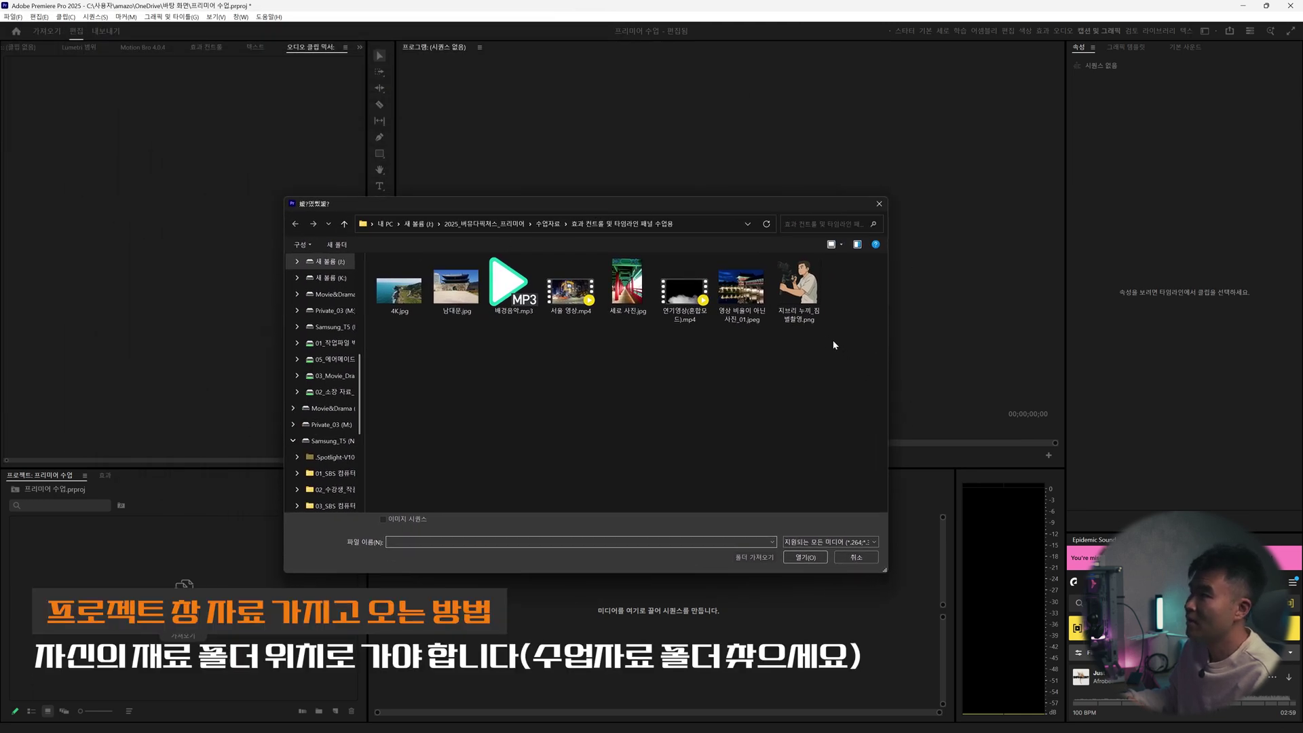
pyautogui.moveTo(834, 343); pyautogui.dragTo(399, 305)
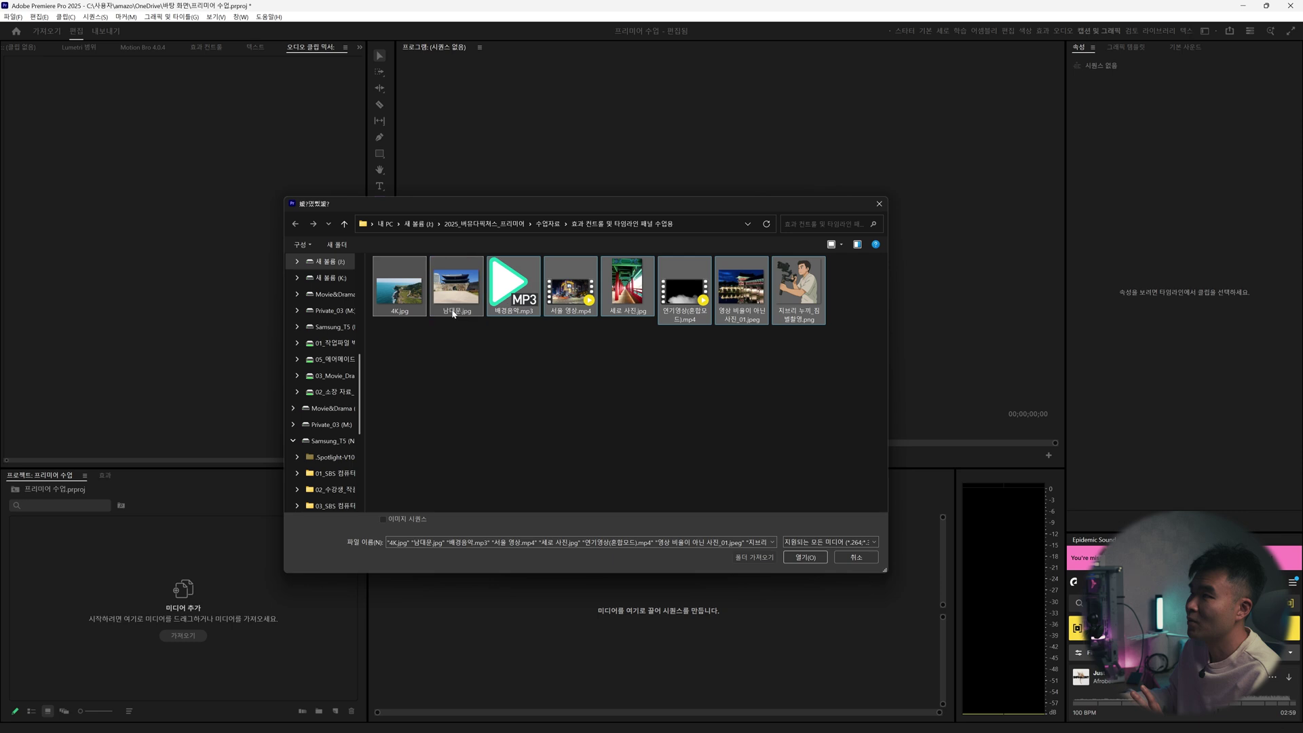
pyautogui.click(807, 557)
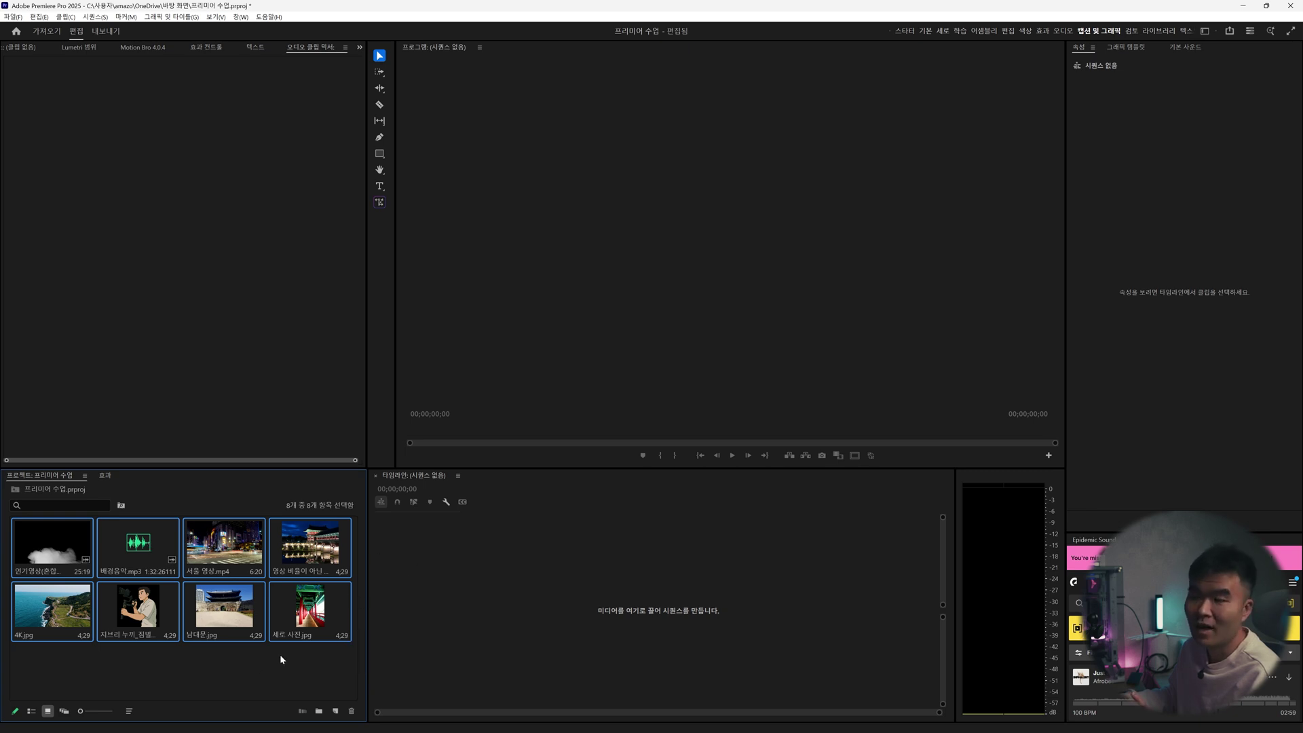
# - Select all eight imported items in the Project panel and delete them
pyautogui.click(219, 649)
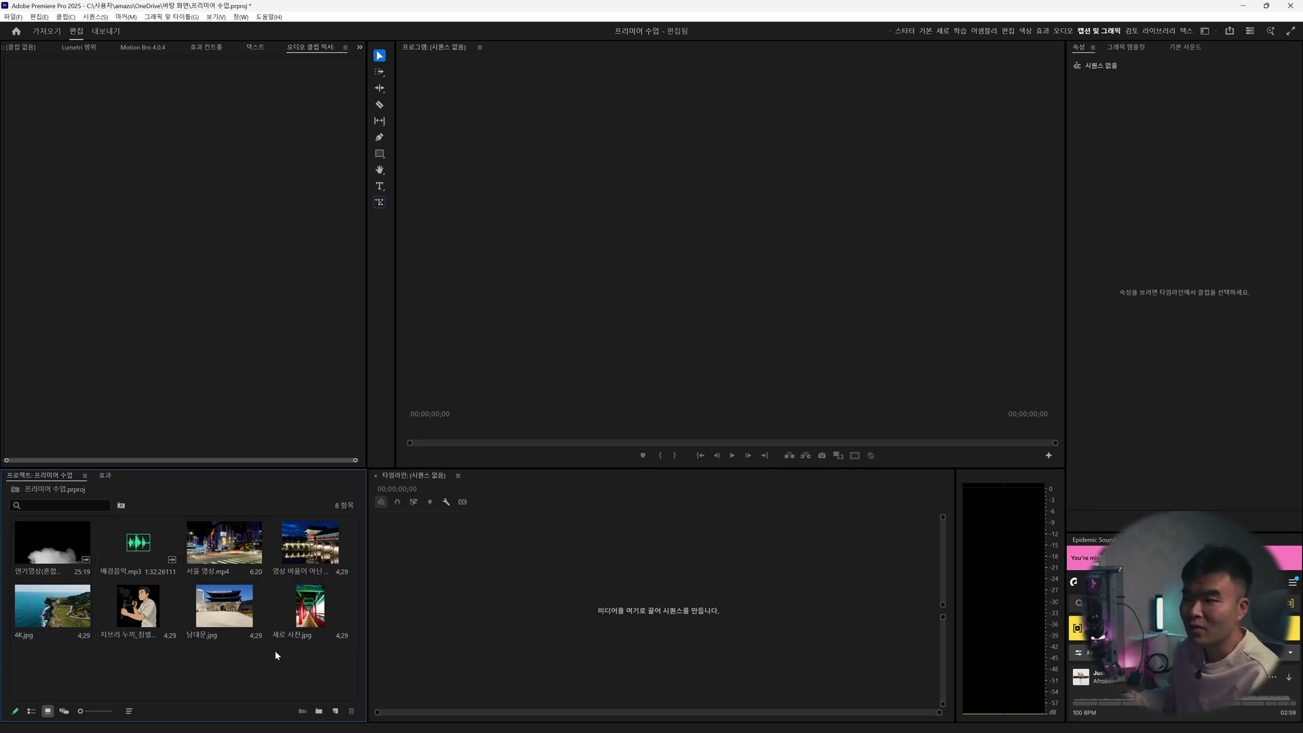
pyautogui.moveTo(352, 655); pyautogui.dragTo(40, 536)
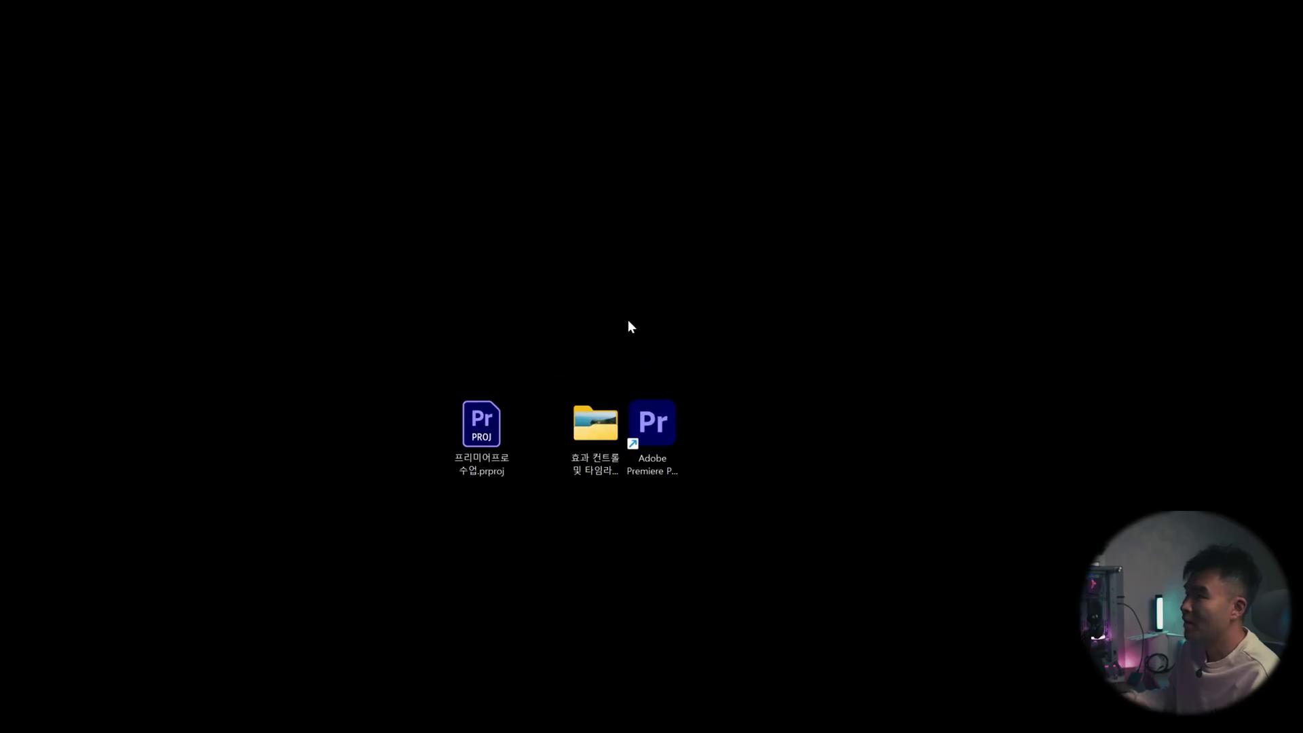
# - Open the desktop folder 효과 컨트롤 및 타임라인 패널 수업용 in front of Premiere Pro and import all eight of its files directly into the Project panel
pyautogui.doubleClick(588, 440)
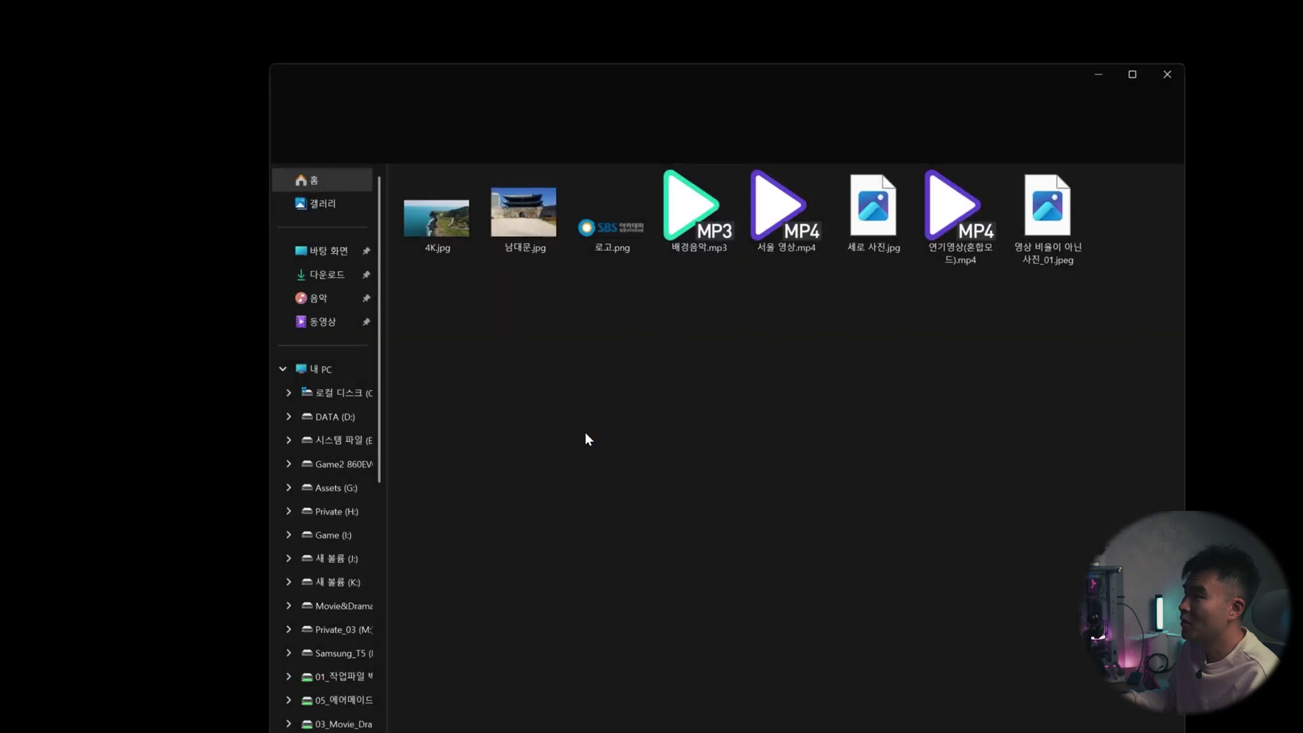
pyautogui.moveTo(576, 68); pyautogui.dragTo(524, 46)
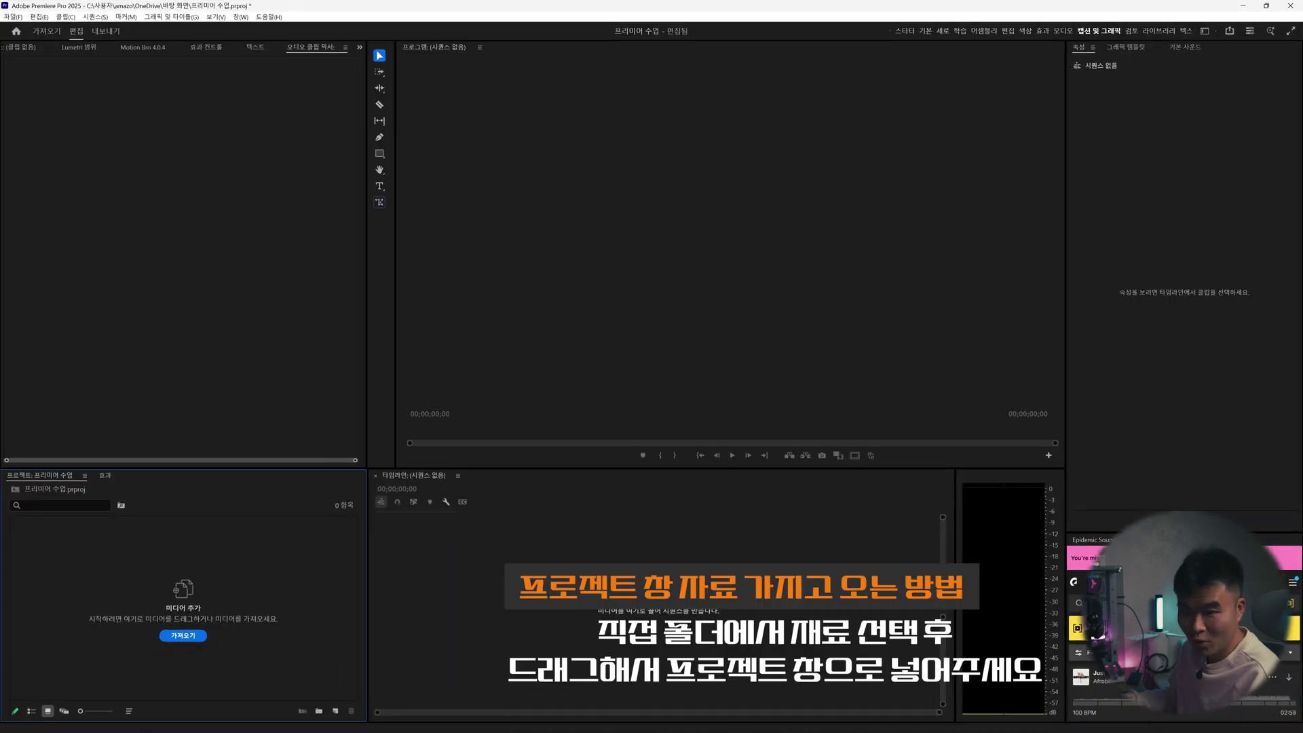
pyautogui.hotkey('alt', 'Tab')
pyautogui.moveTo(556, 125); pyautogui.dragTo(569, 149)
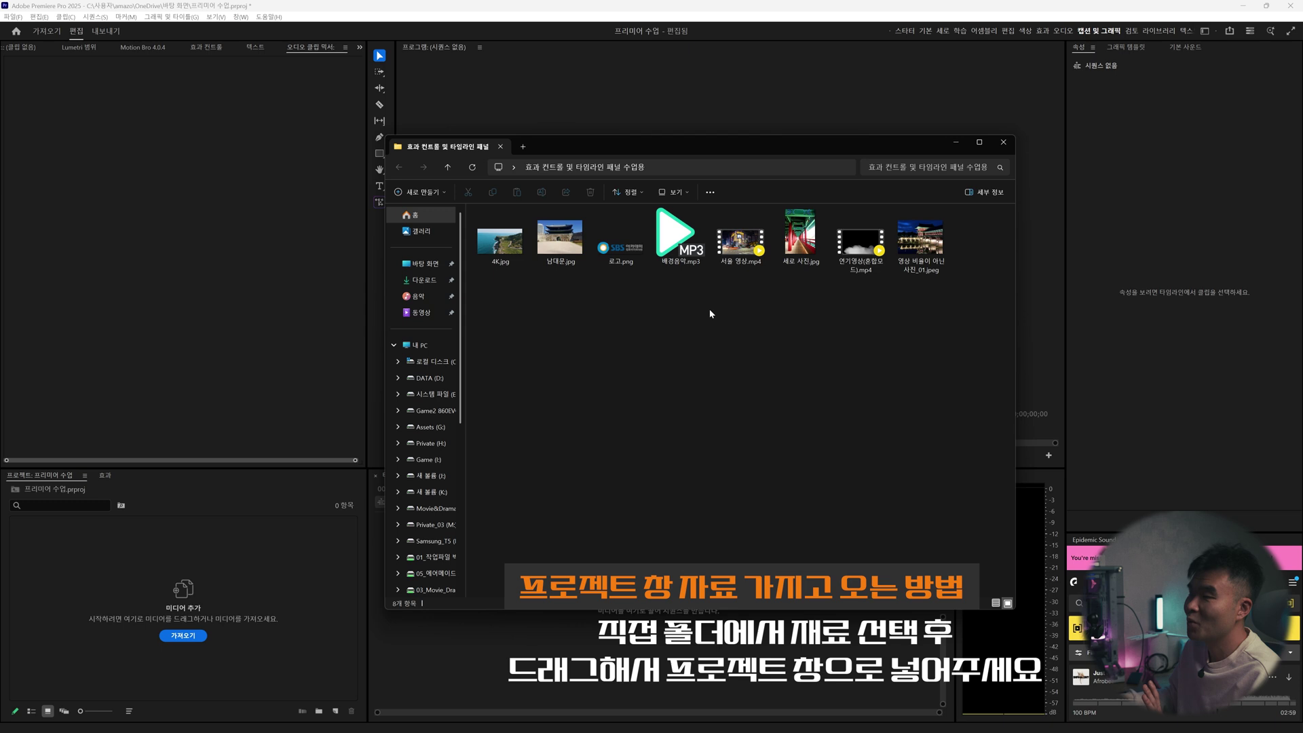
pyautogui.moveTo(656, 145); pyautogui.dragTo(701, 143)
pyautogui.moveTo(996, 319); pyautogui.dragTo(182, 594)
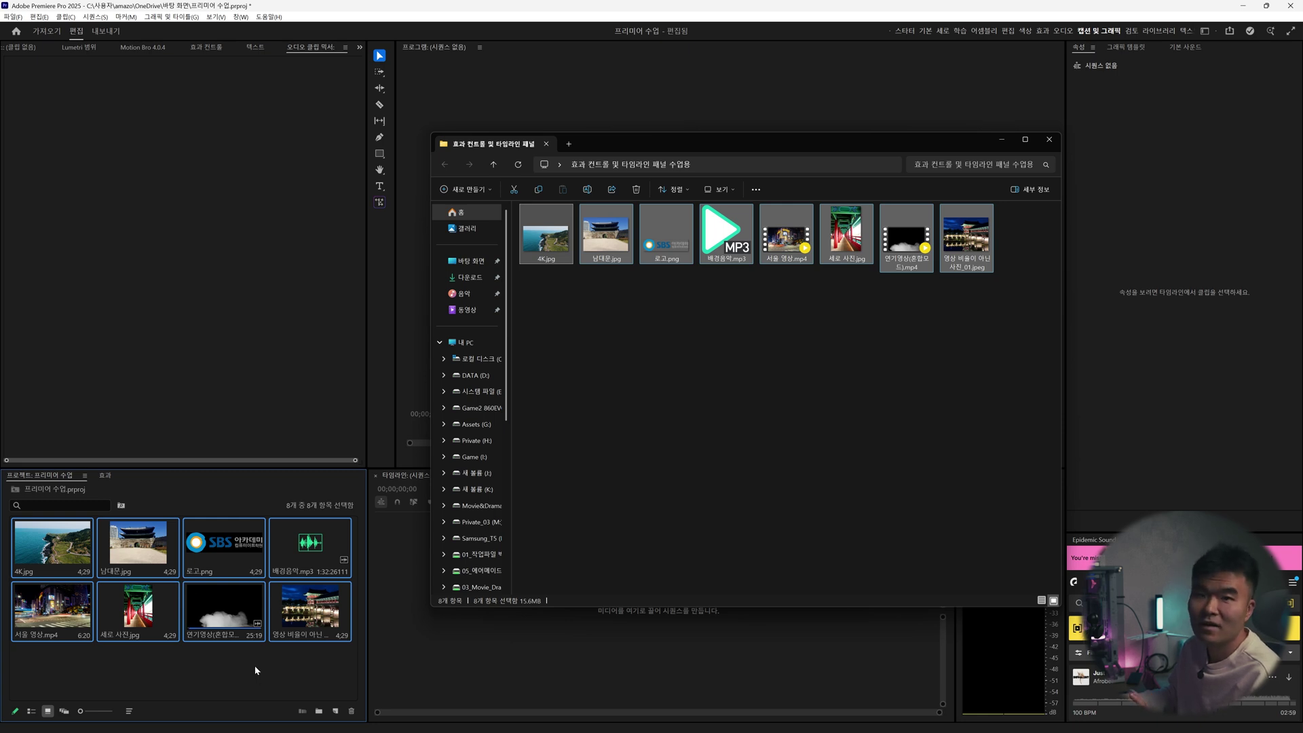
pyautogui.click(295, 643)
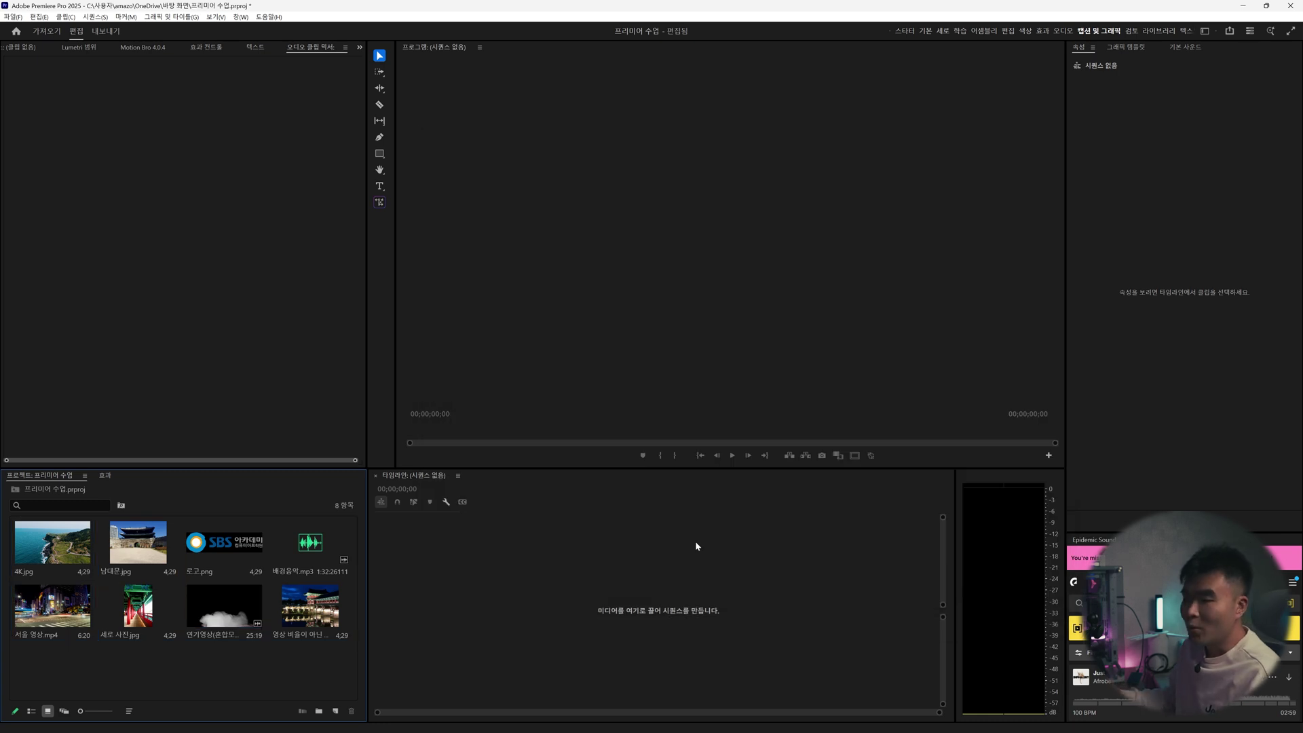